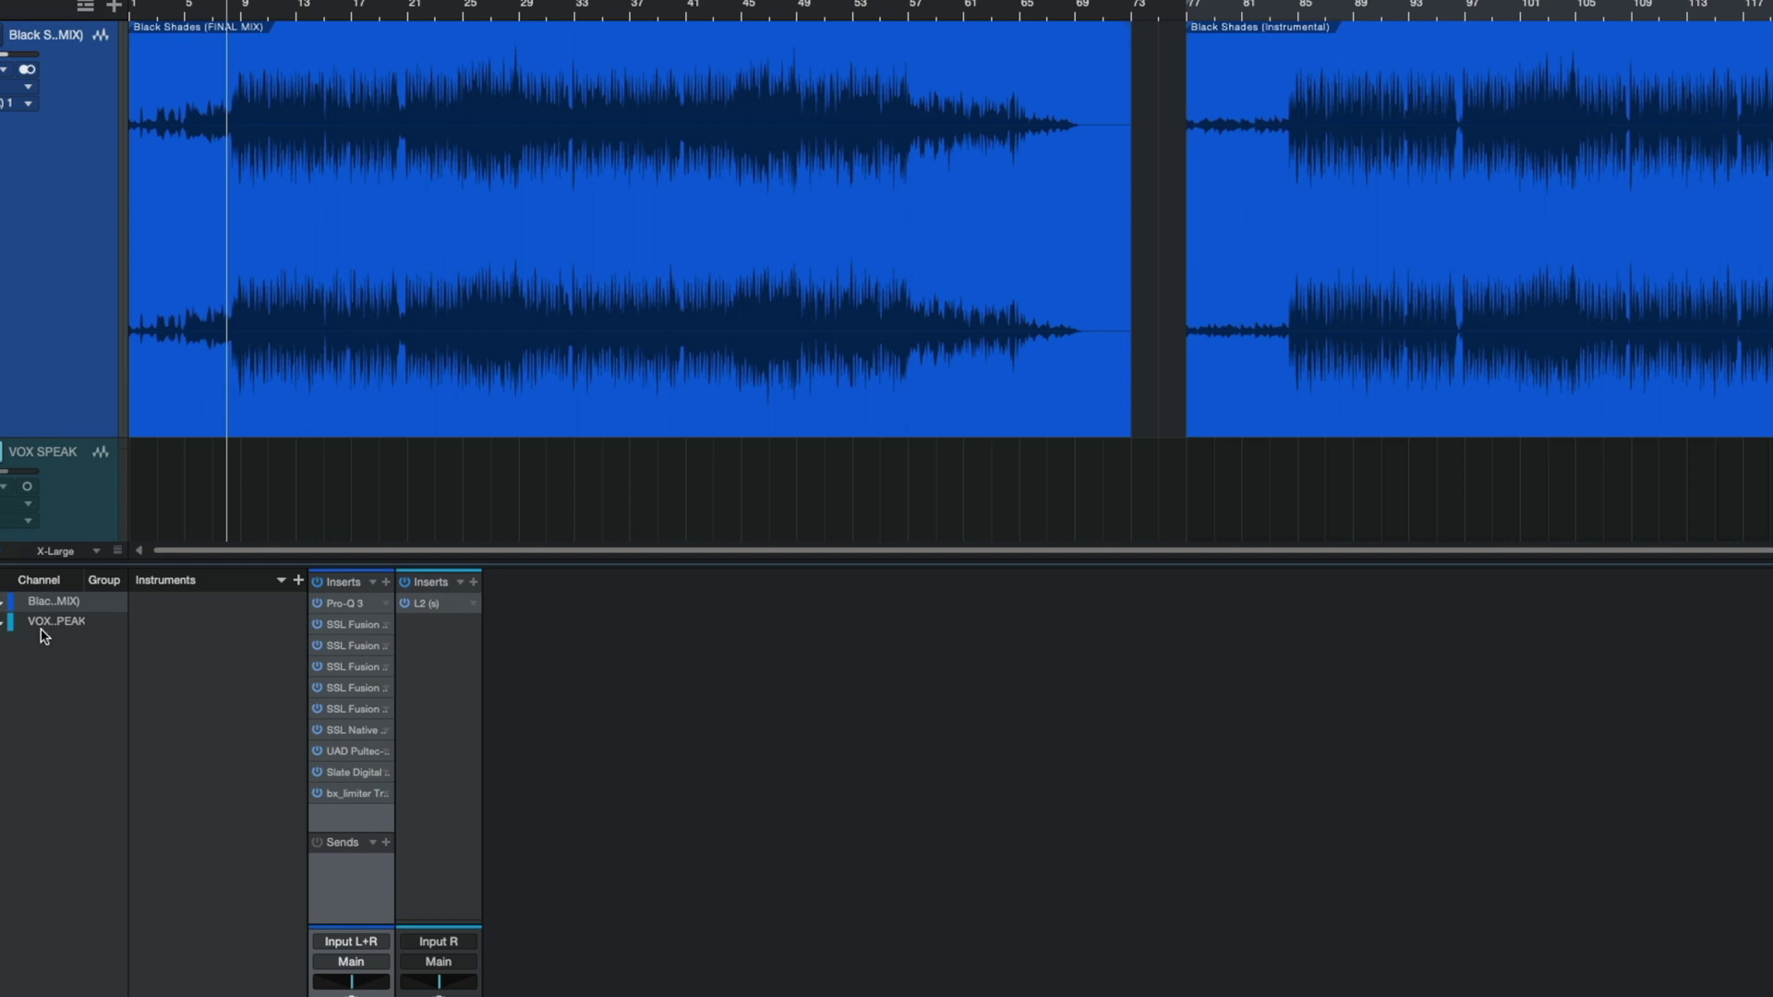
# Step: Compare the Black Shades (FINAL MIX) playback with its whole insert chain switched off and back on
pyautogui.click(317, 582)
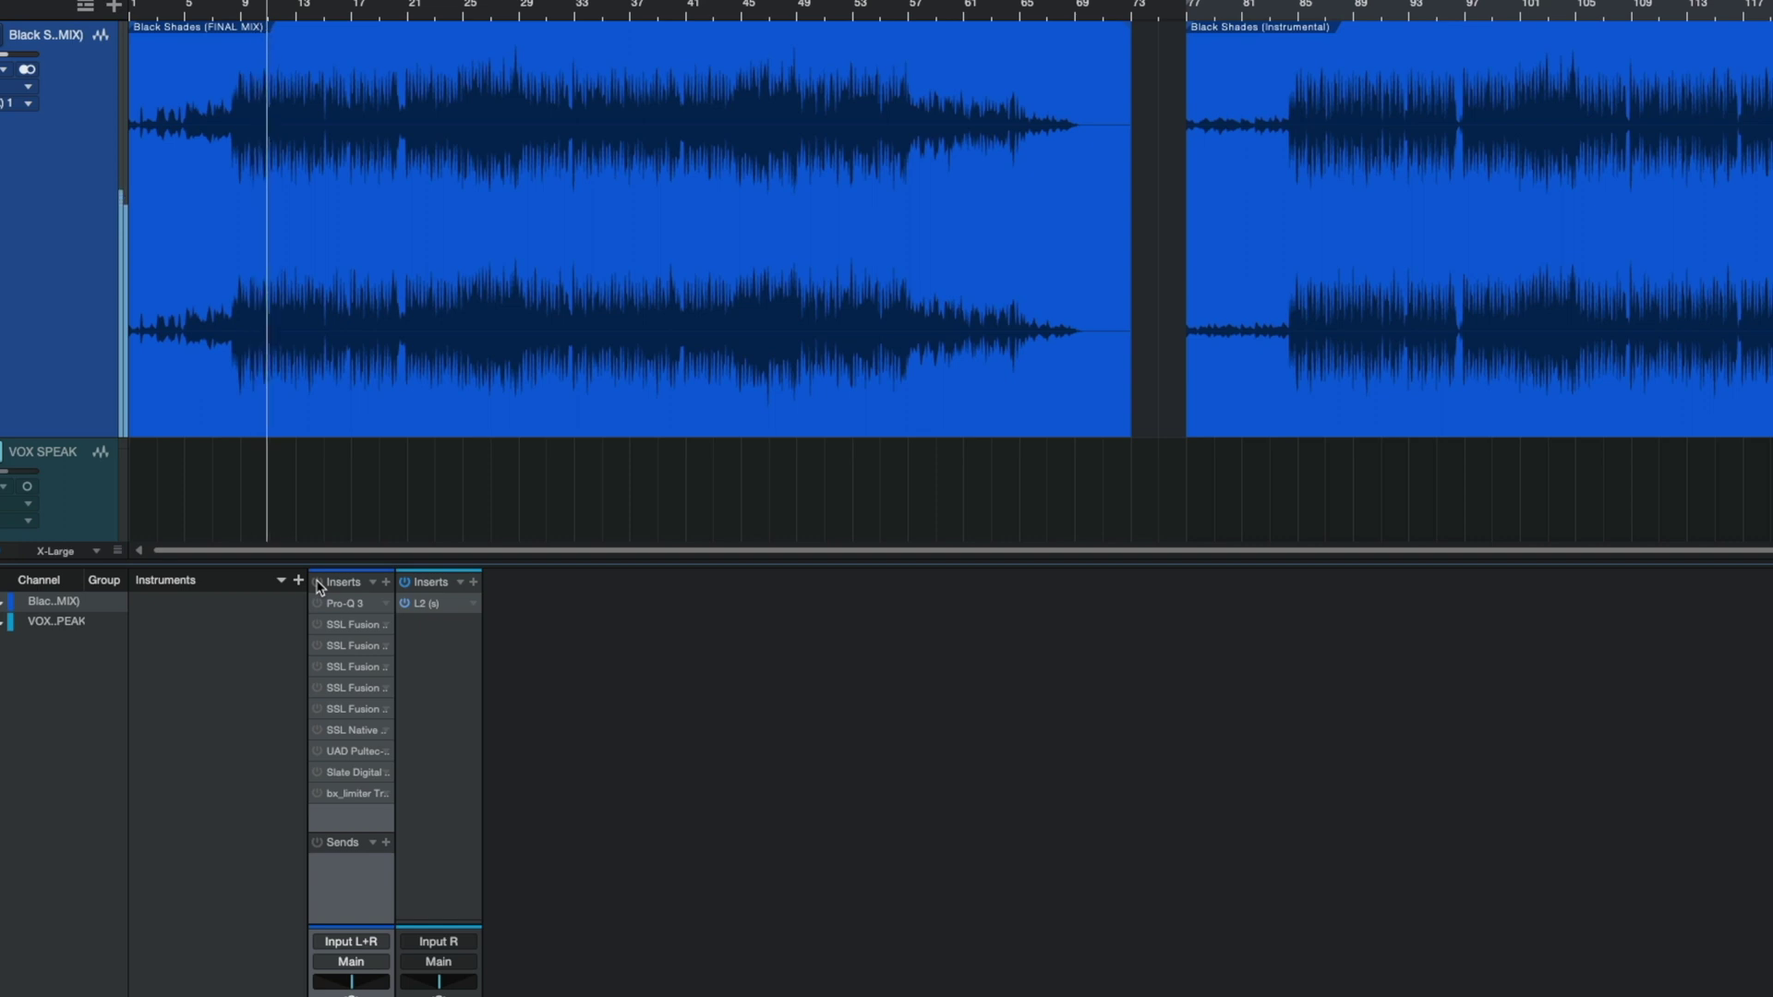
pyautogui.click(317, 582)
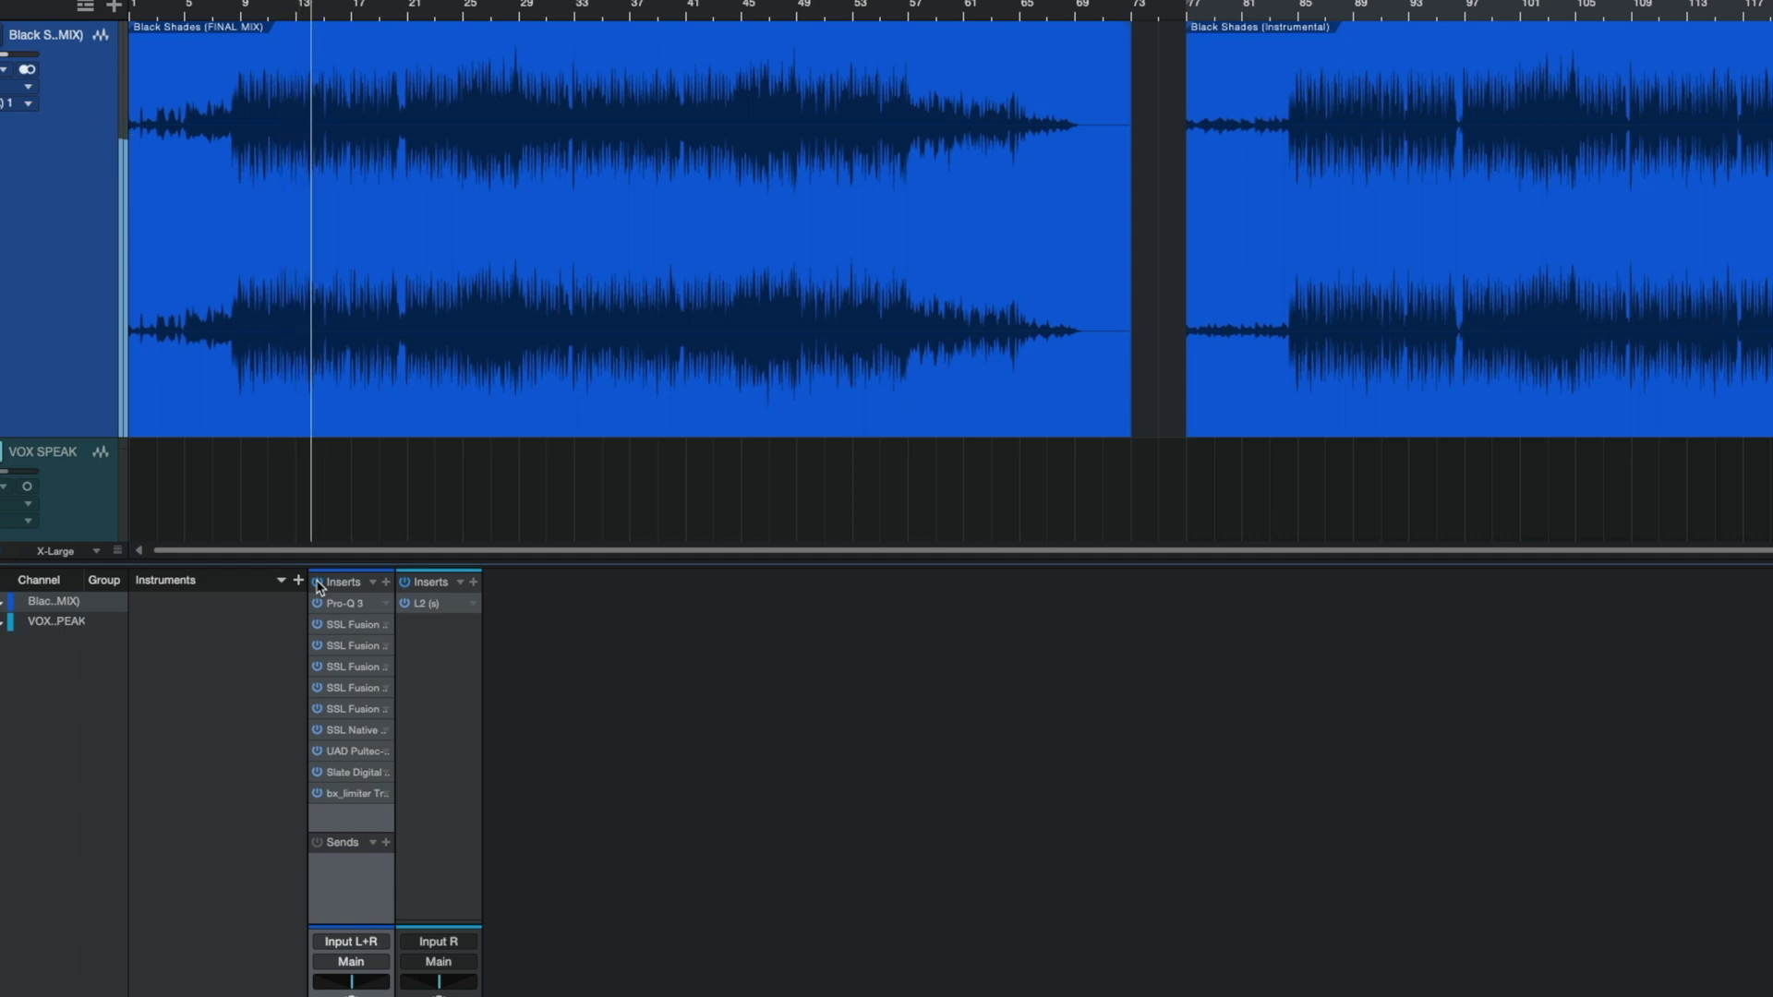
pyautogui.press('space')
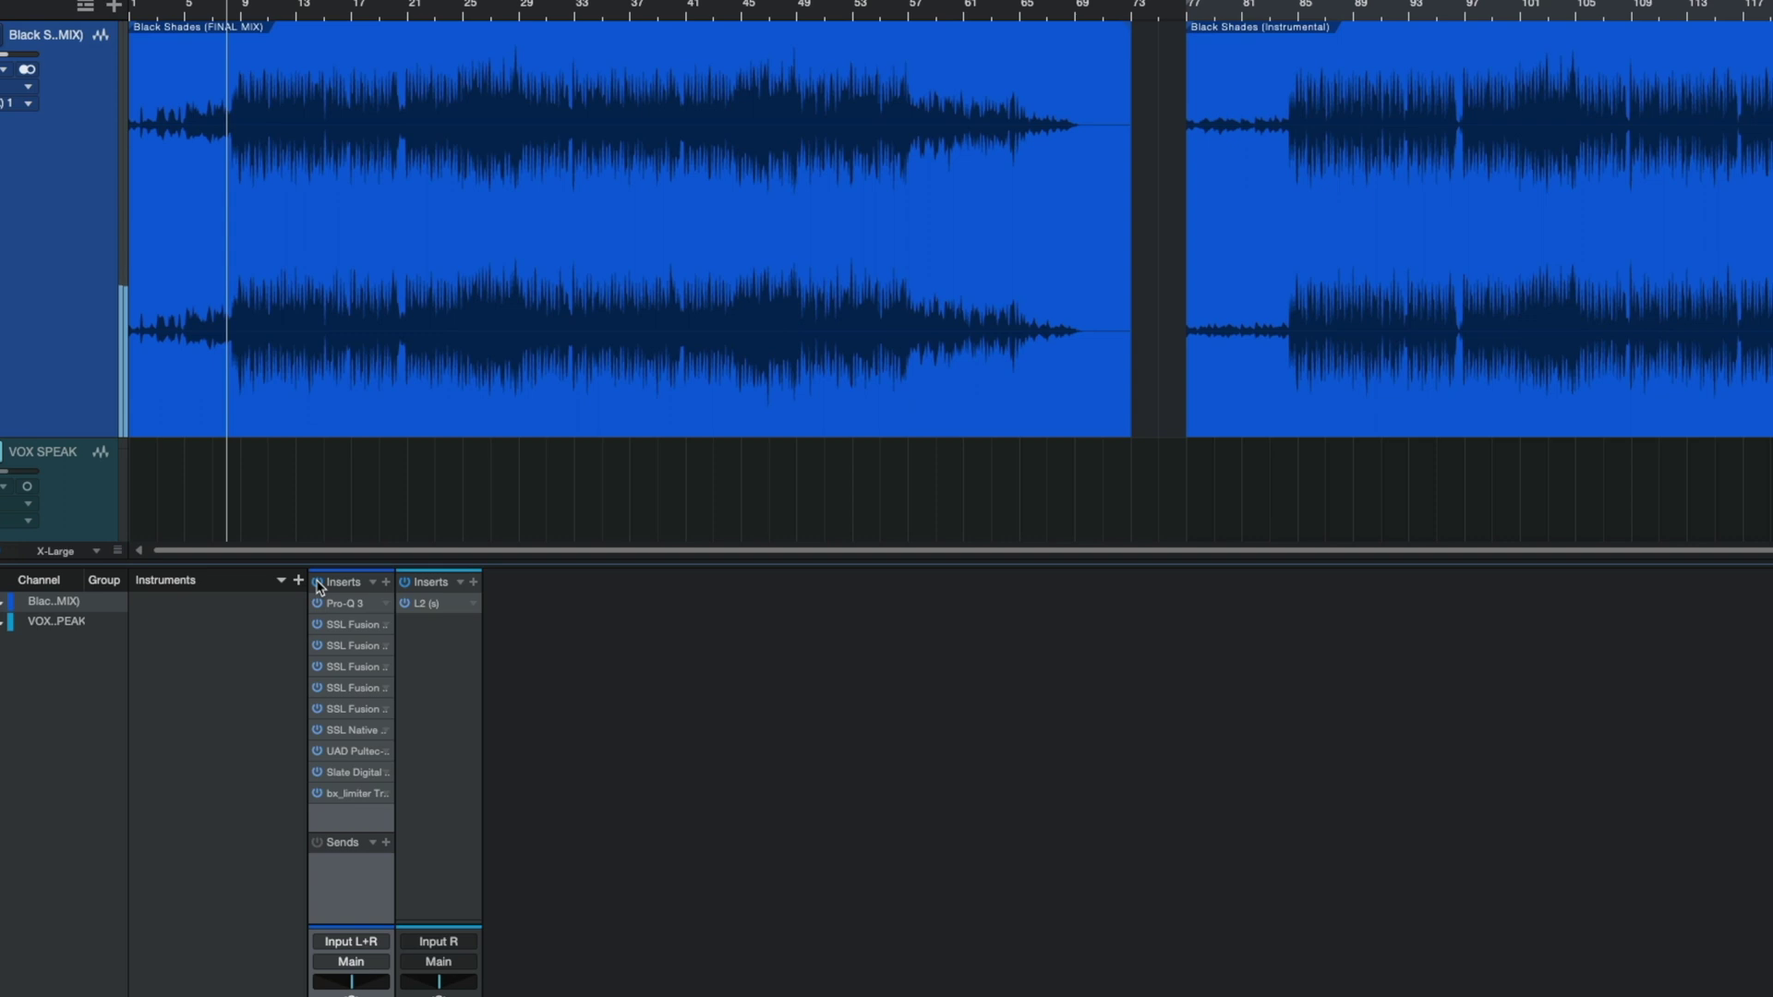
# Step: Deactivate all inserts on the Black Shades (FINAL MIX) channel, leaving only Pro-Q 3 active with its slot collapsed
pyautogui.click(318, 583)
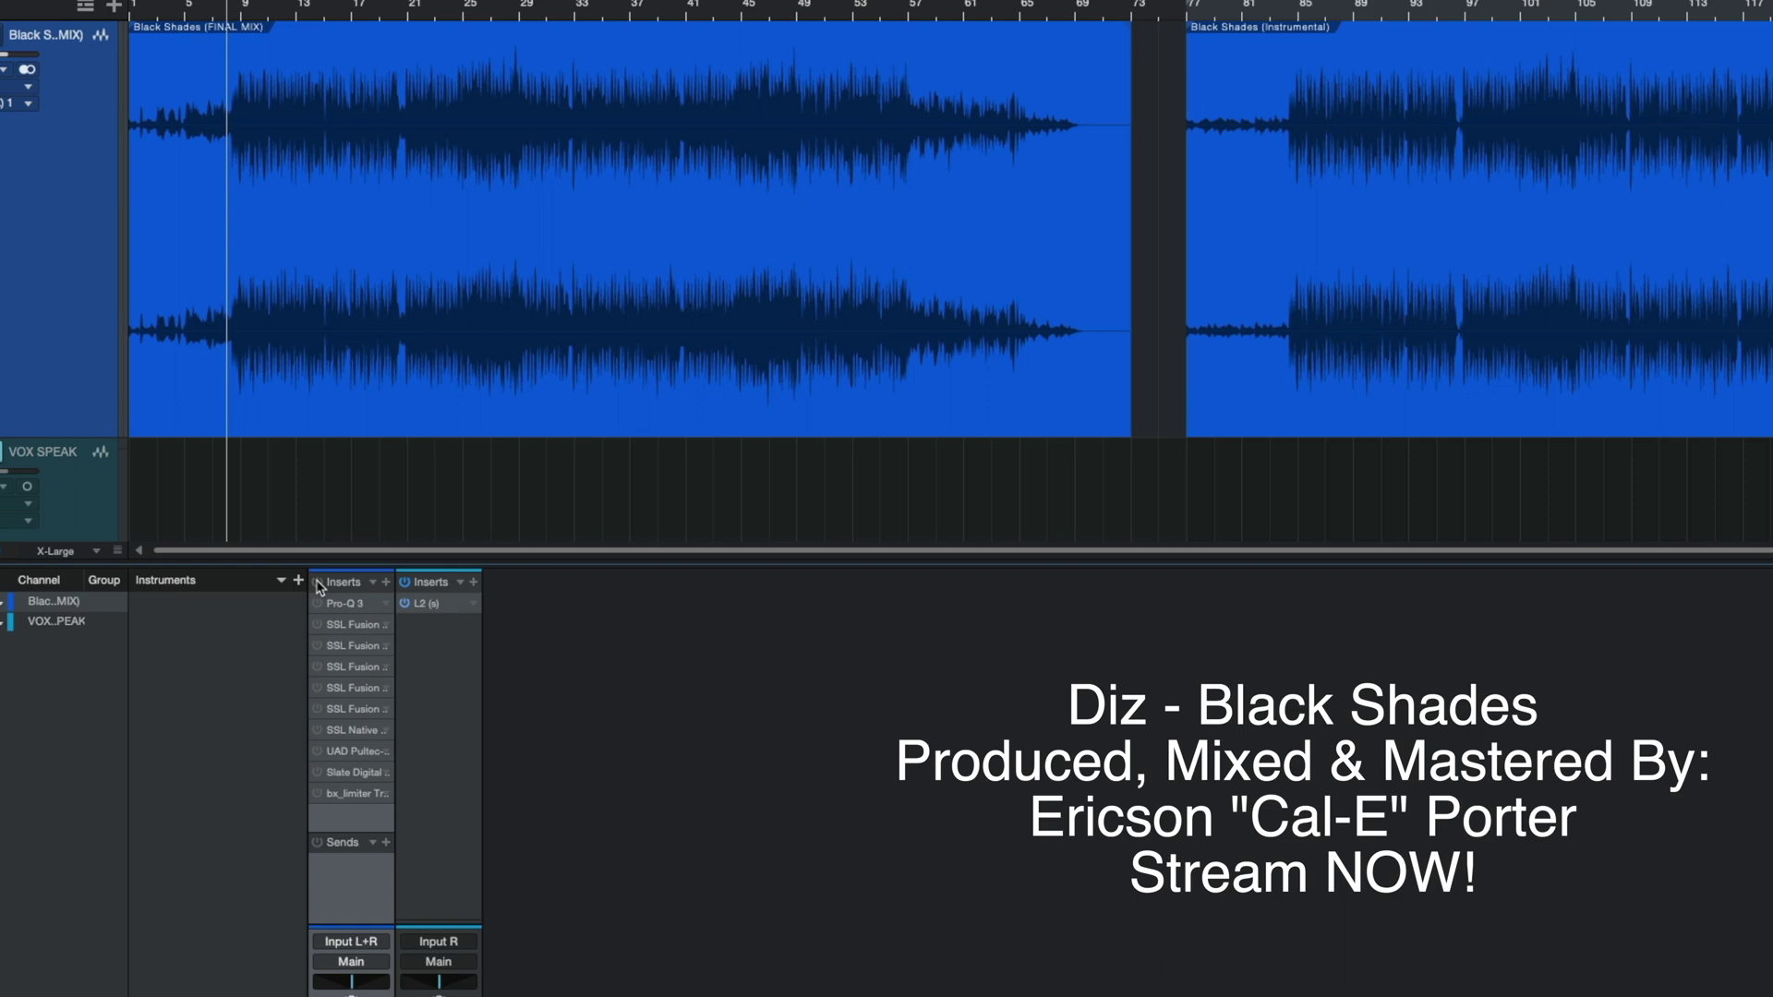
pyautogui.click(328, 607)
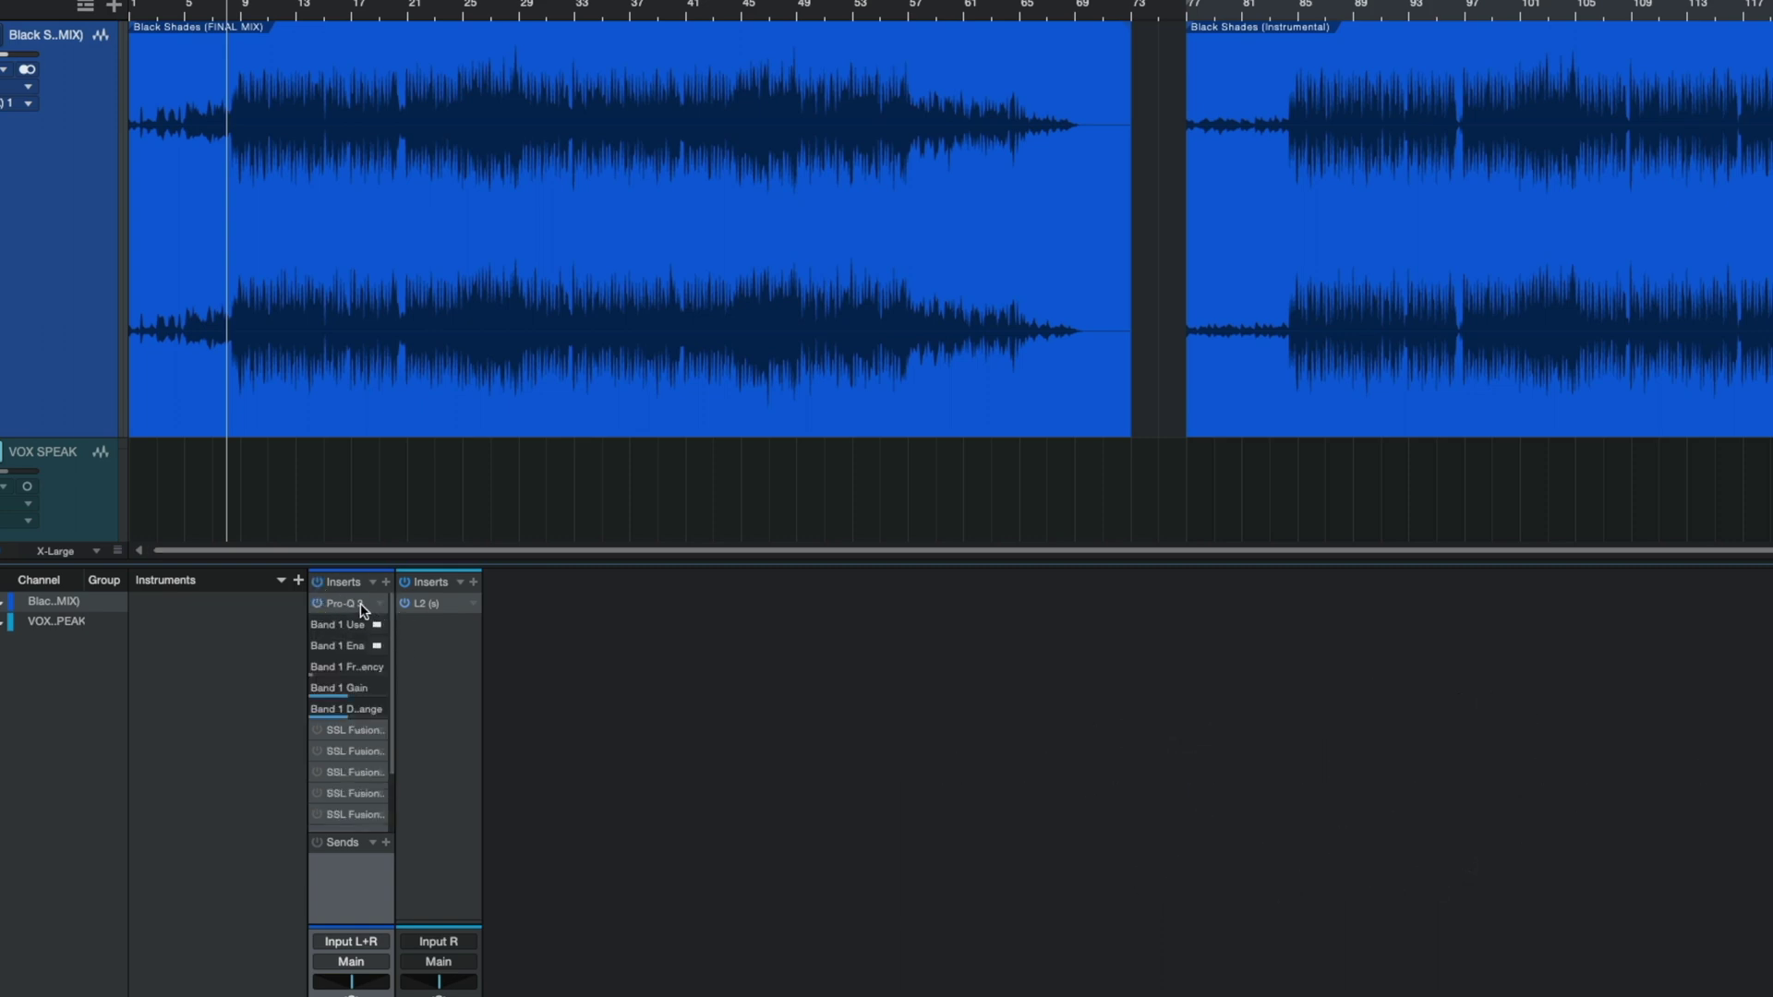
pyautogui.click(378, 605)
# Step: Open the SSL Fusion Transformer insert, place its window below the track waveform, and activate the plug-in
pyautogui.click(361, 627)
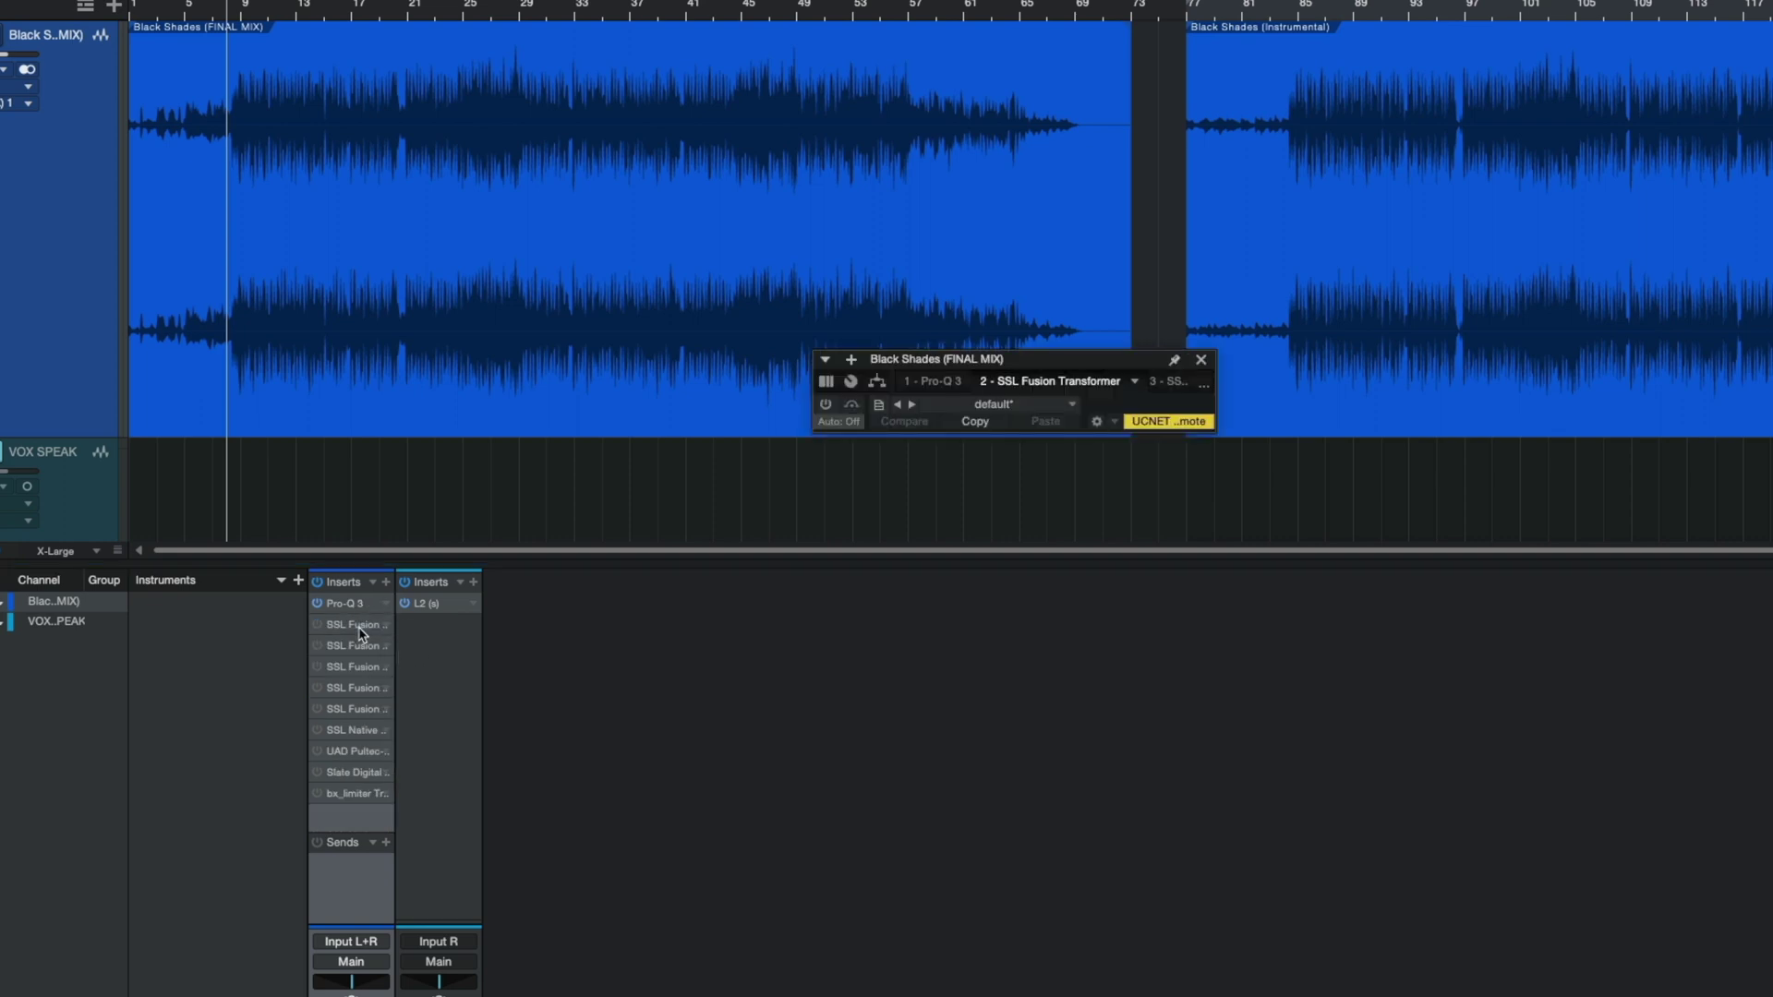
pyautogui.moveTo(1500, 362); pyautogui.dragTo(1230, 438)
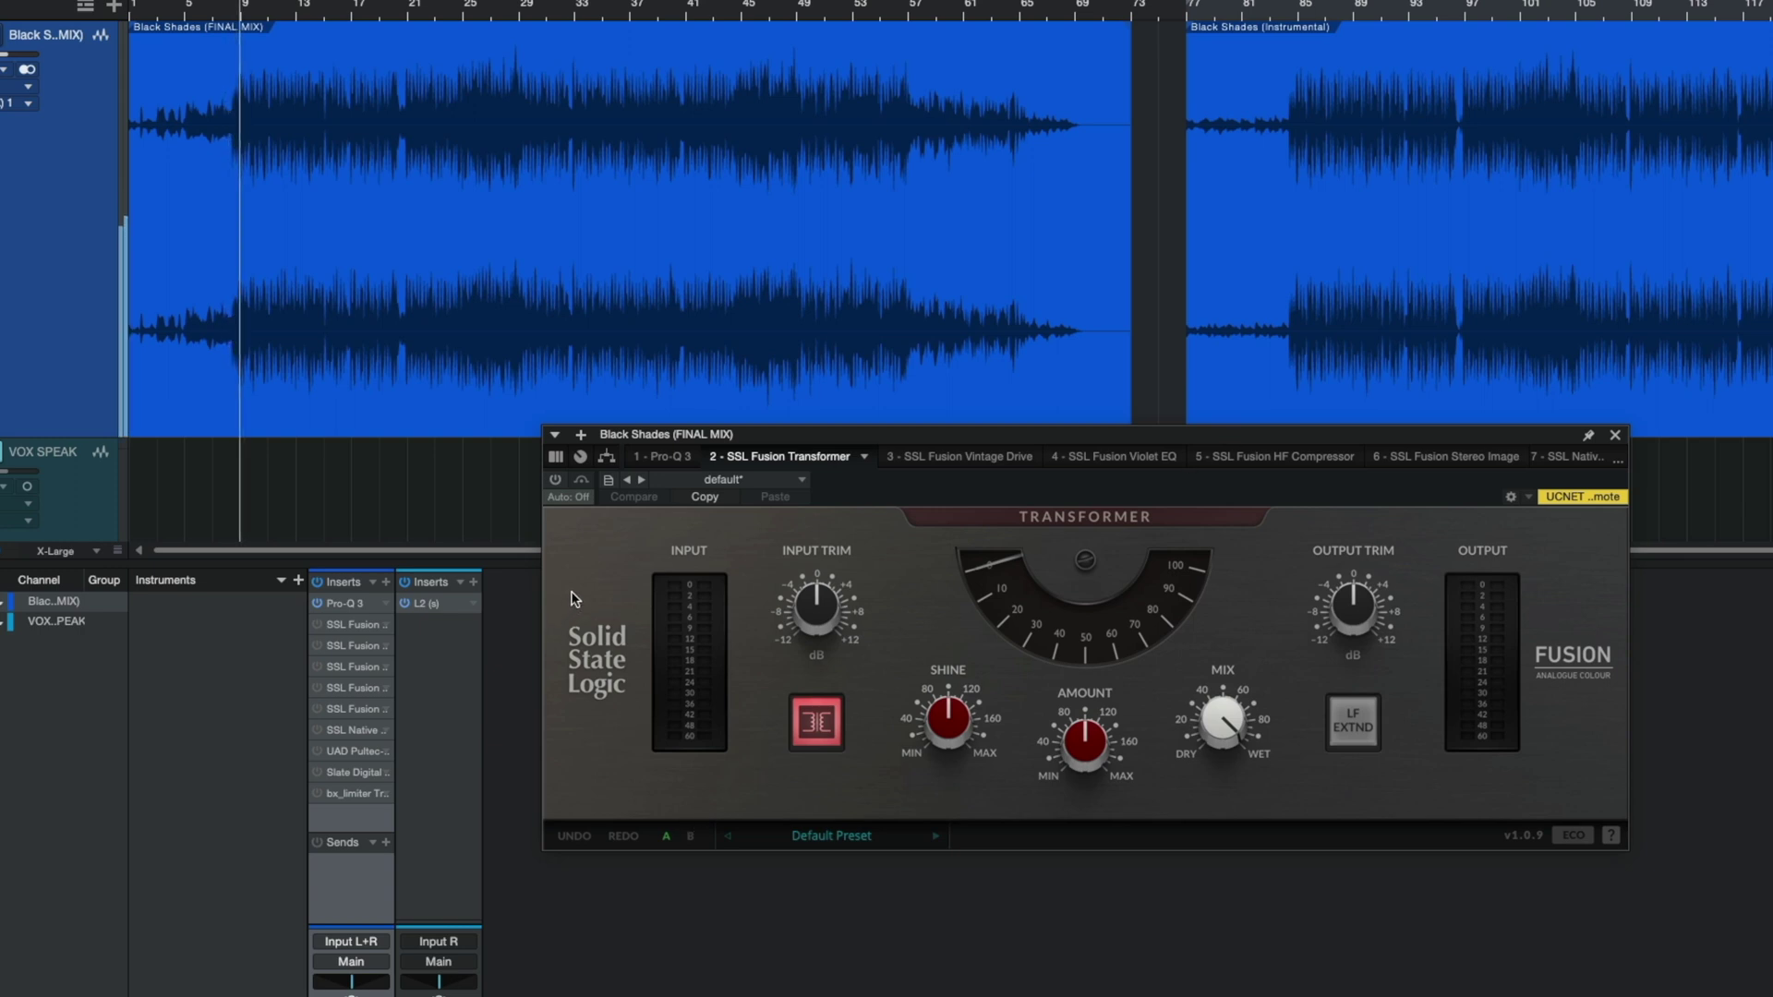
pyautogui.click(555, 481)
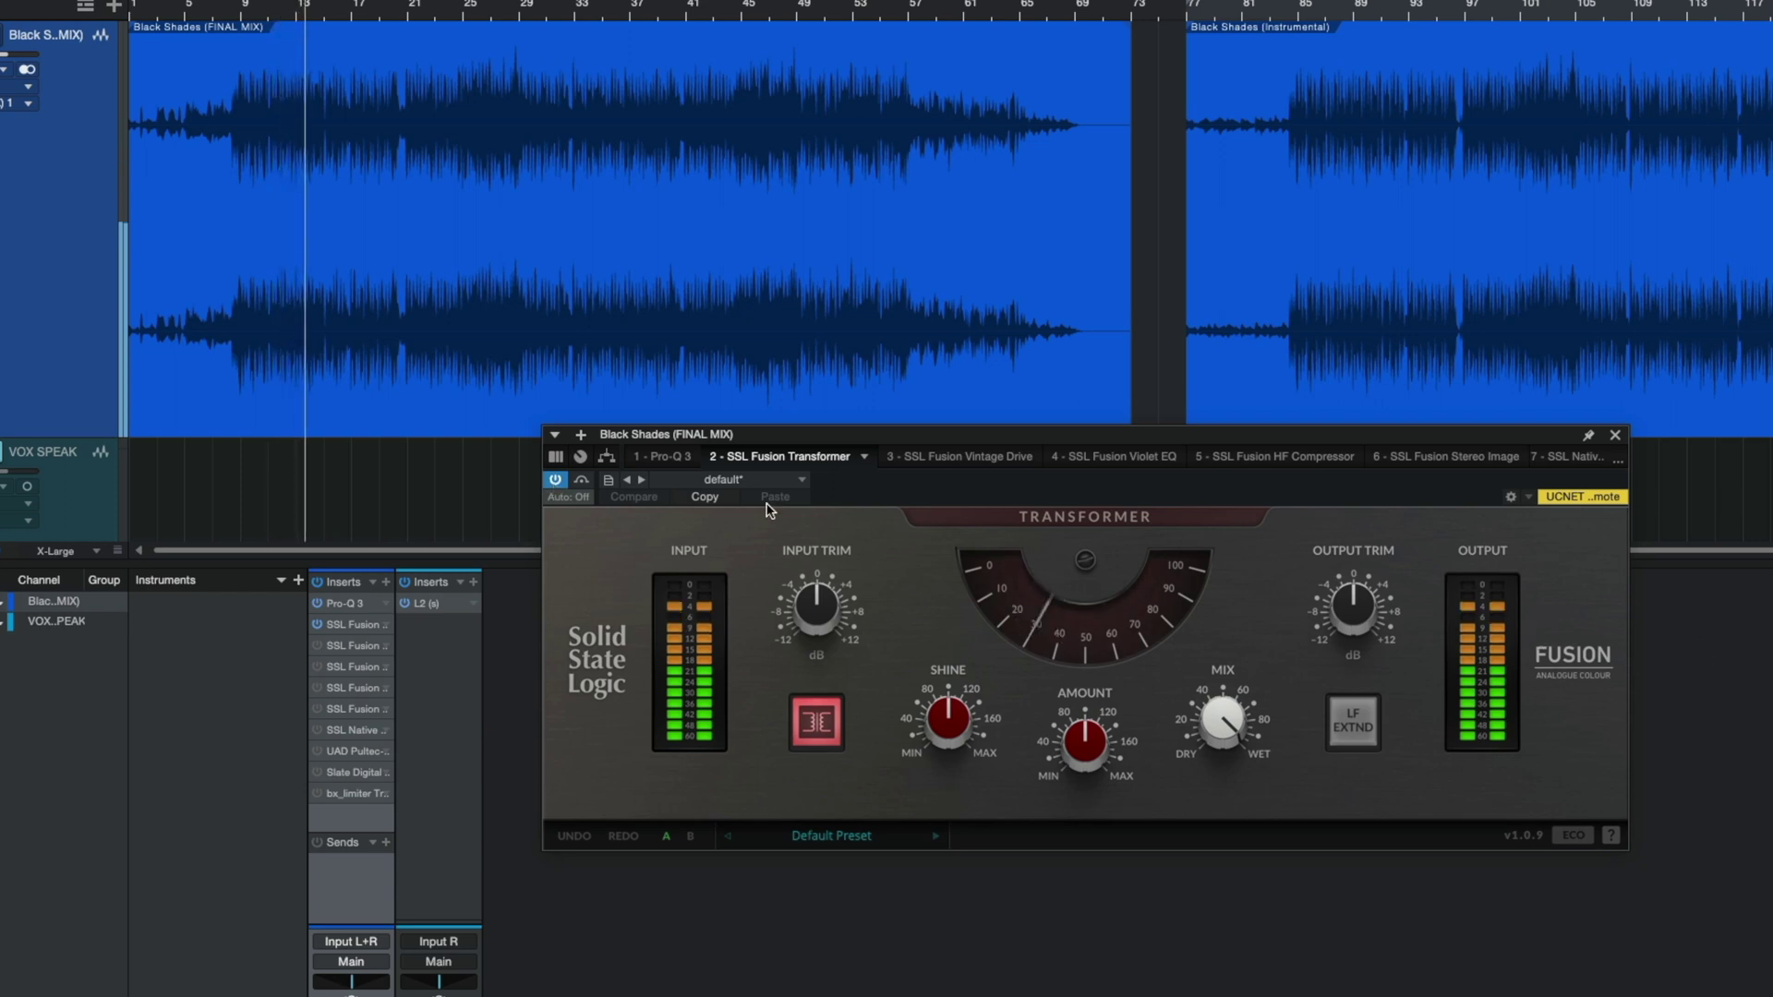
# Step: Compare the mix with the SSL Fusion Transformer bypassed and active, and stop playback
pyautogui.click(581, 481)
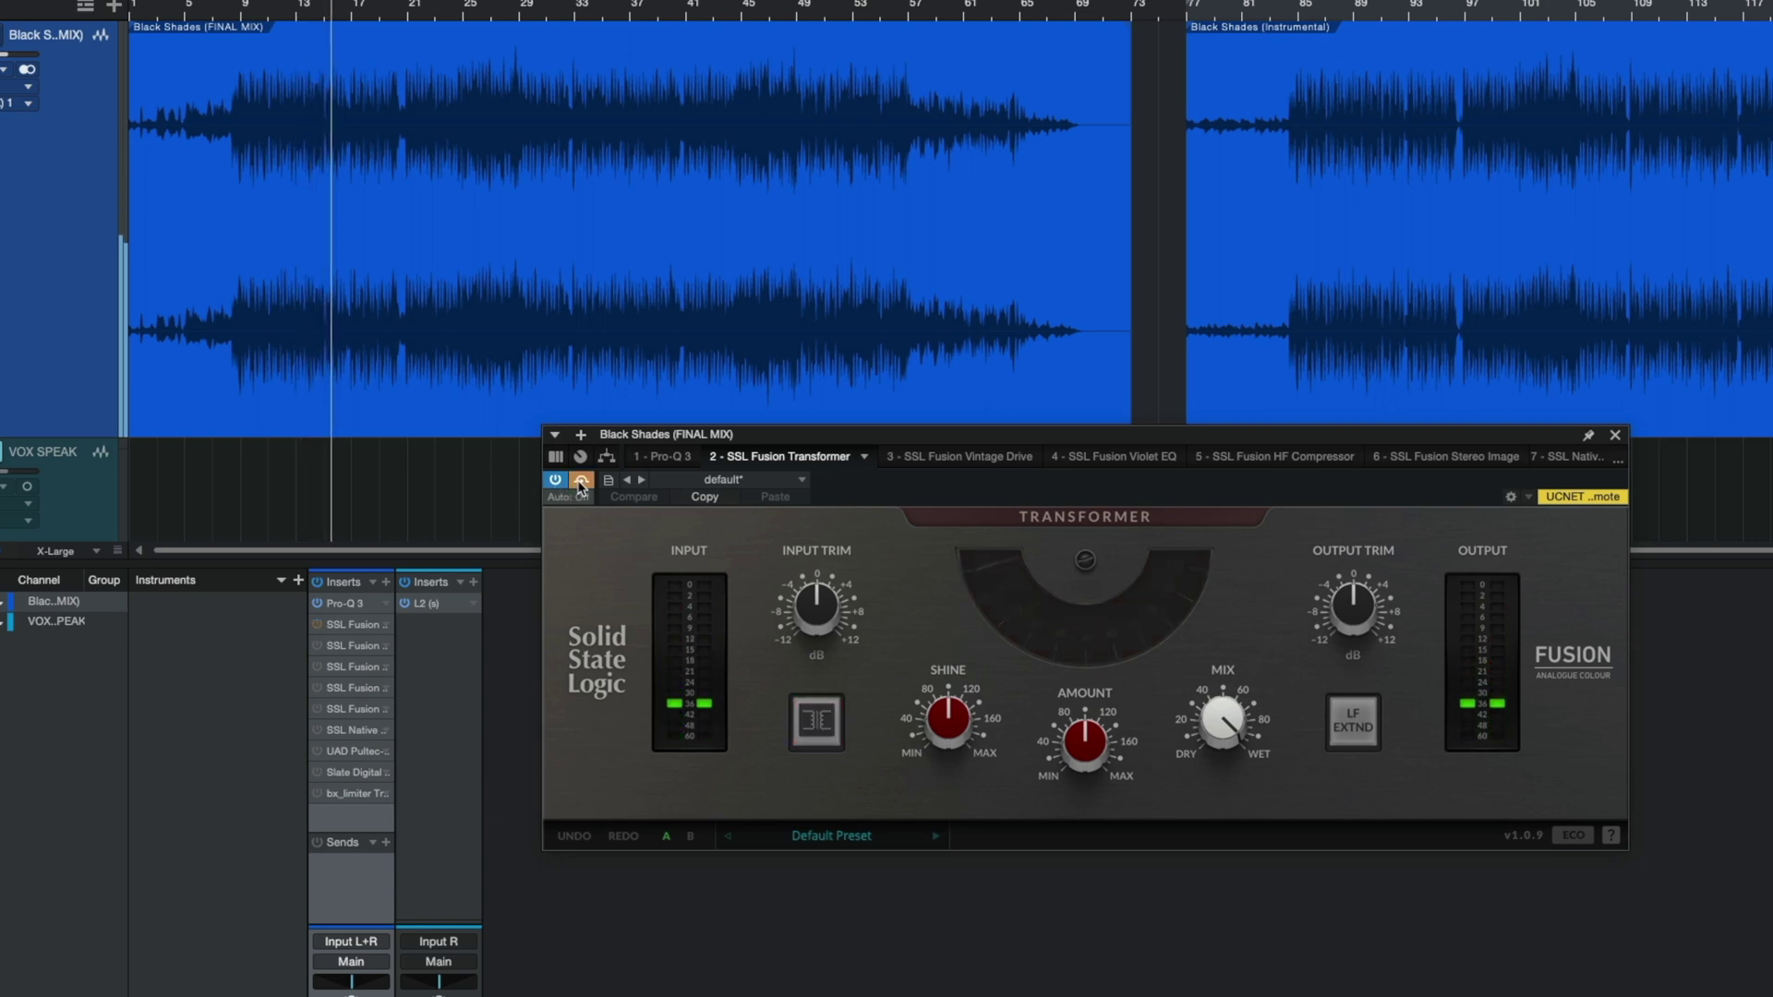
pyautogui.click(581, 481)
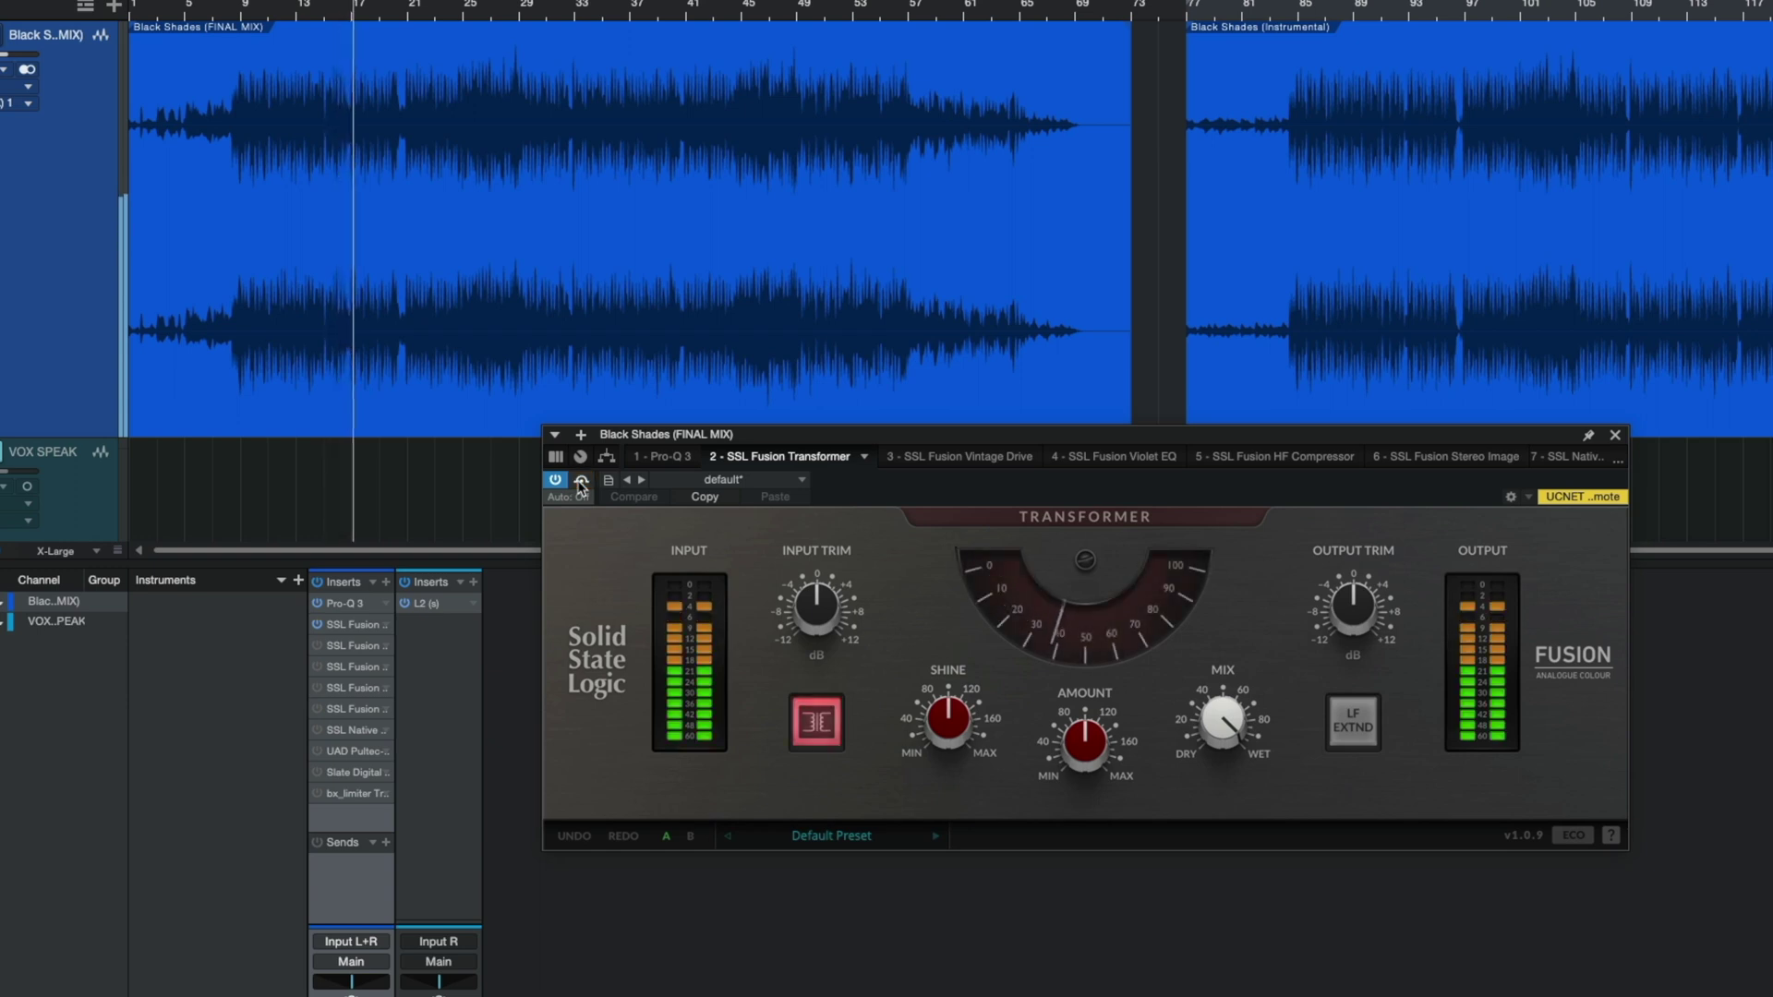
pyautogui.press('space')
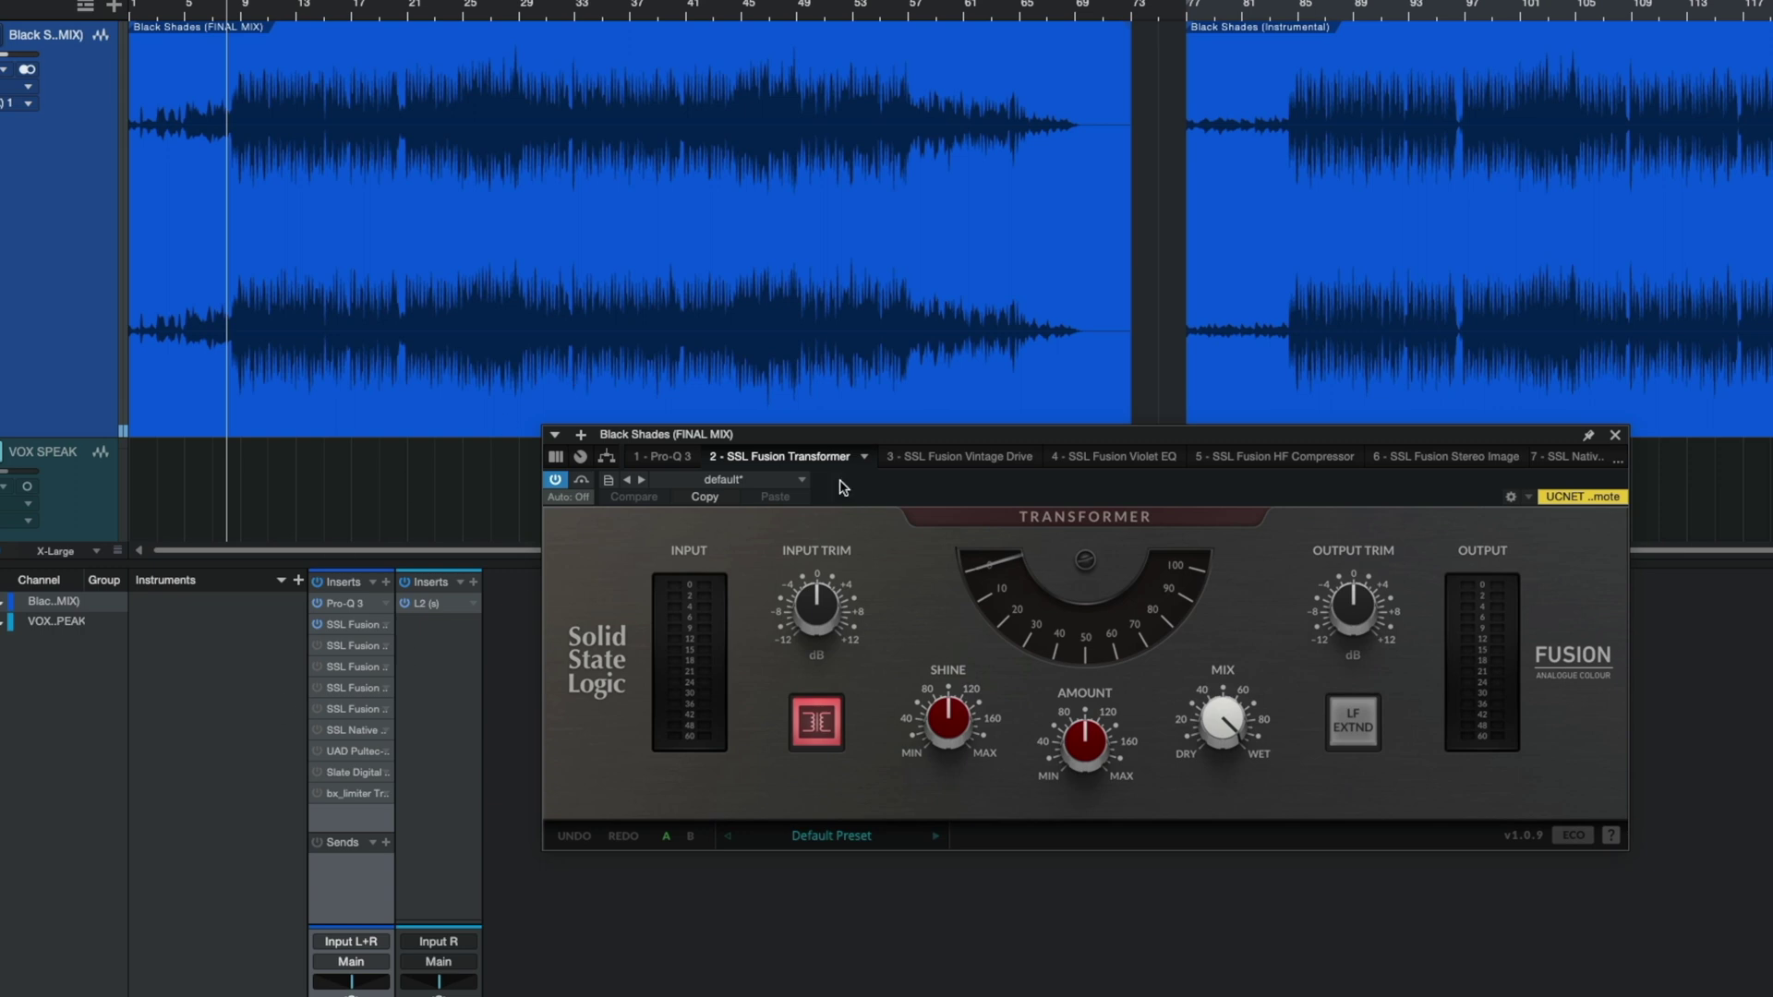
# Step: Bring up the SSL Fusion Vintage Drive, activate it, and start playing the mix
pyautogui.click(937, 458)
pyautogui.click(556, 480)
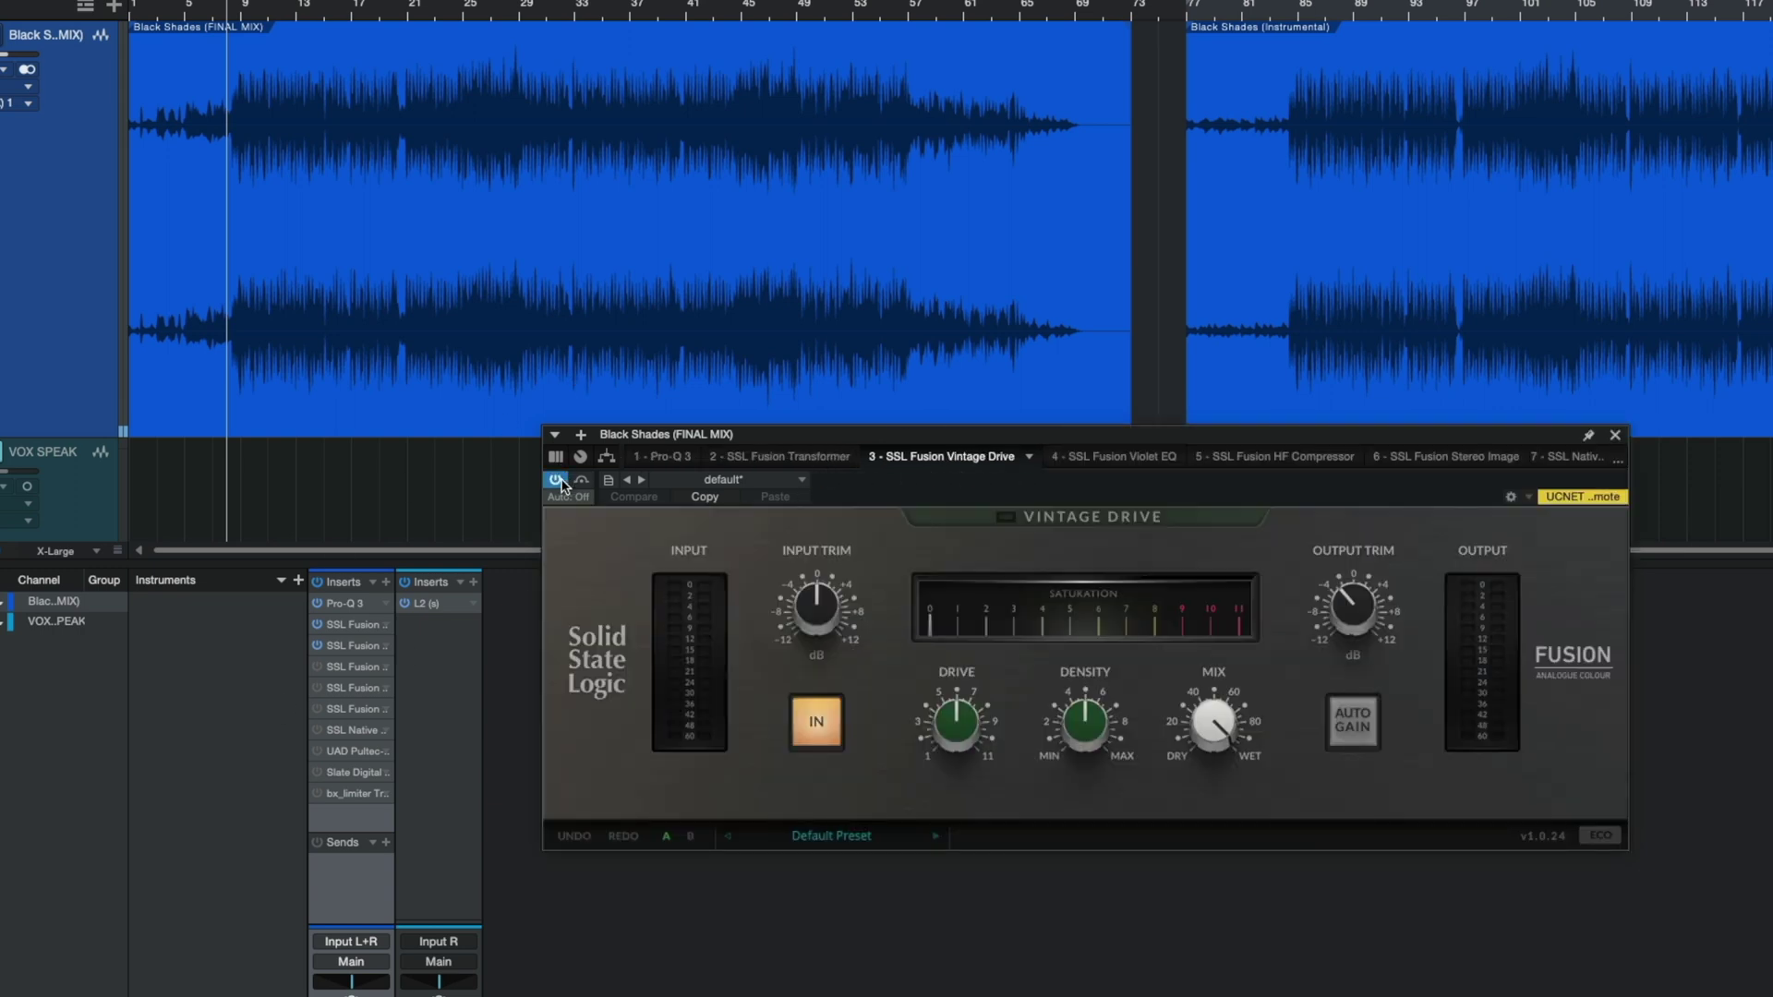
pyautogui.click(823, 725)
pyautogui.press('space')
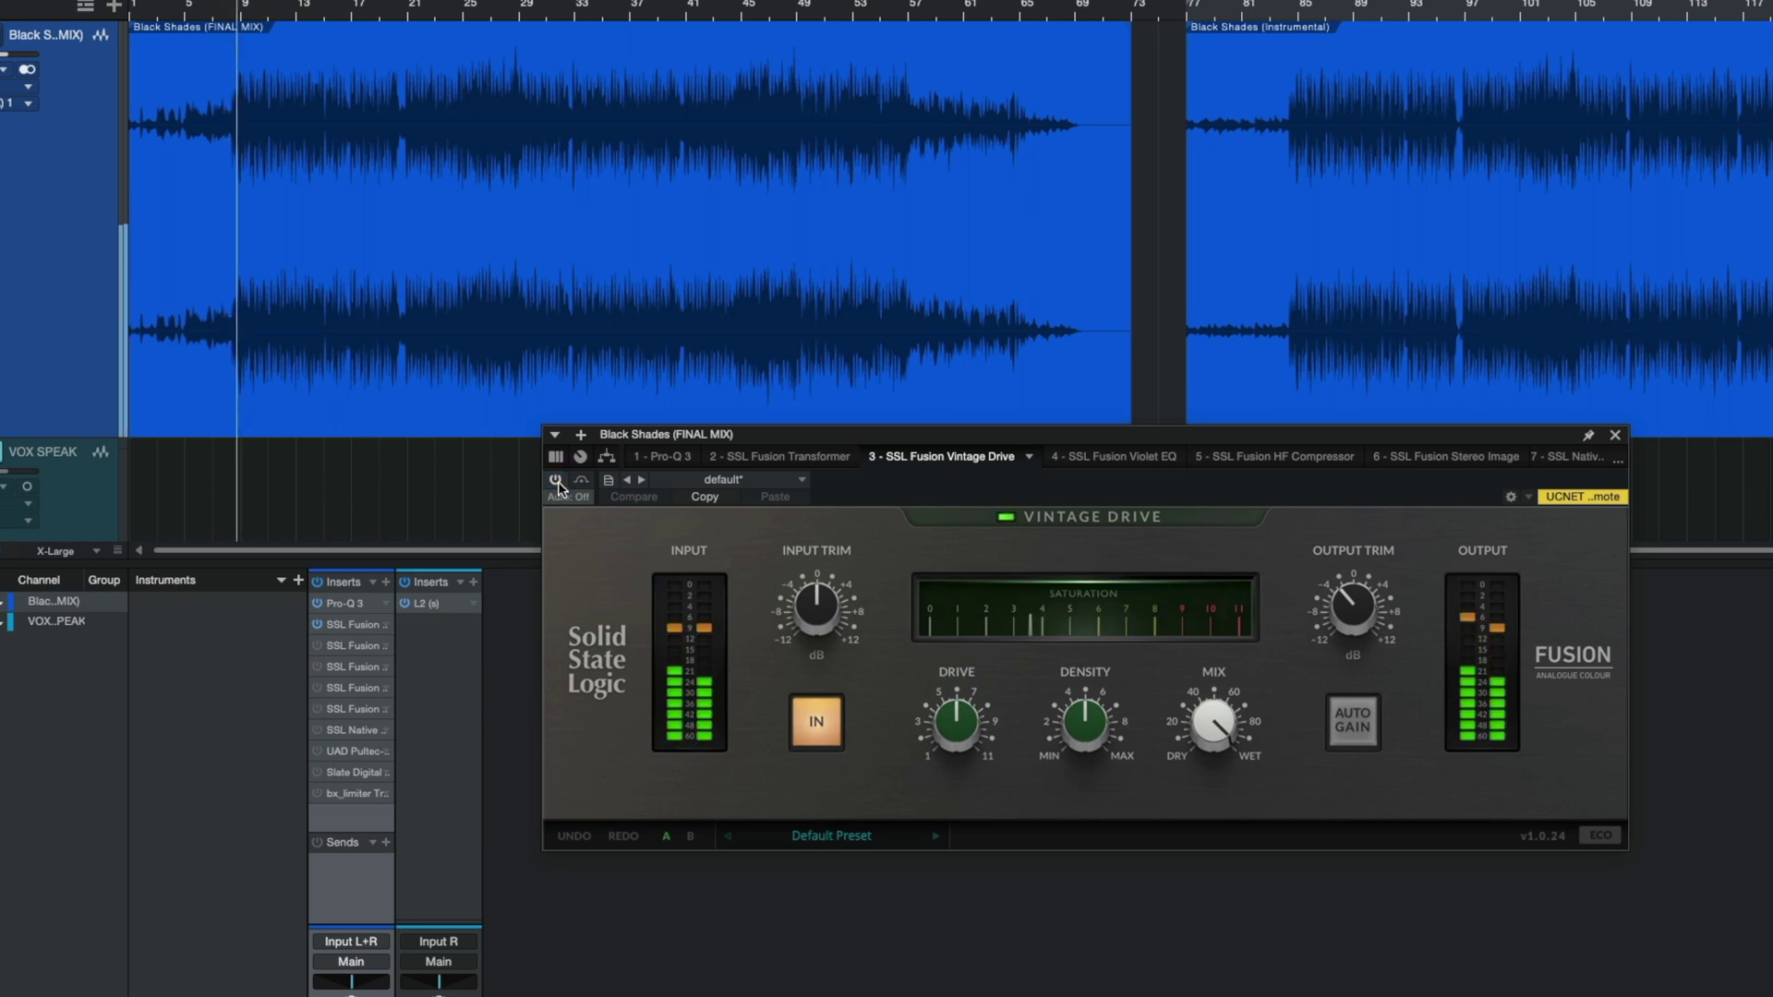
# Step: Compare the mix with the SSL Fusion Vintage Drive repeatedly bypassed and active, and stop playback
pyautogui.click(579, 481)
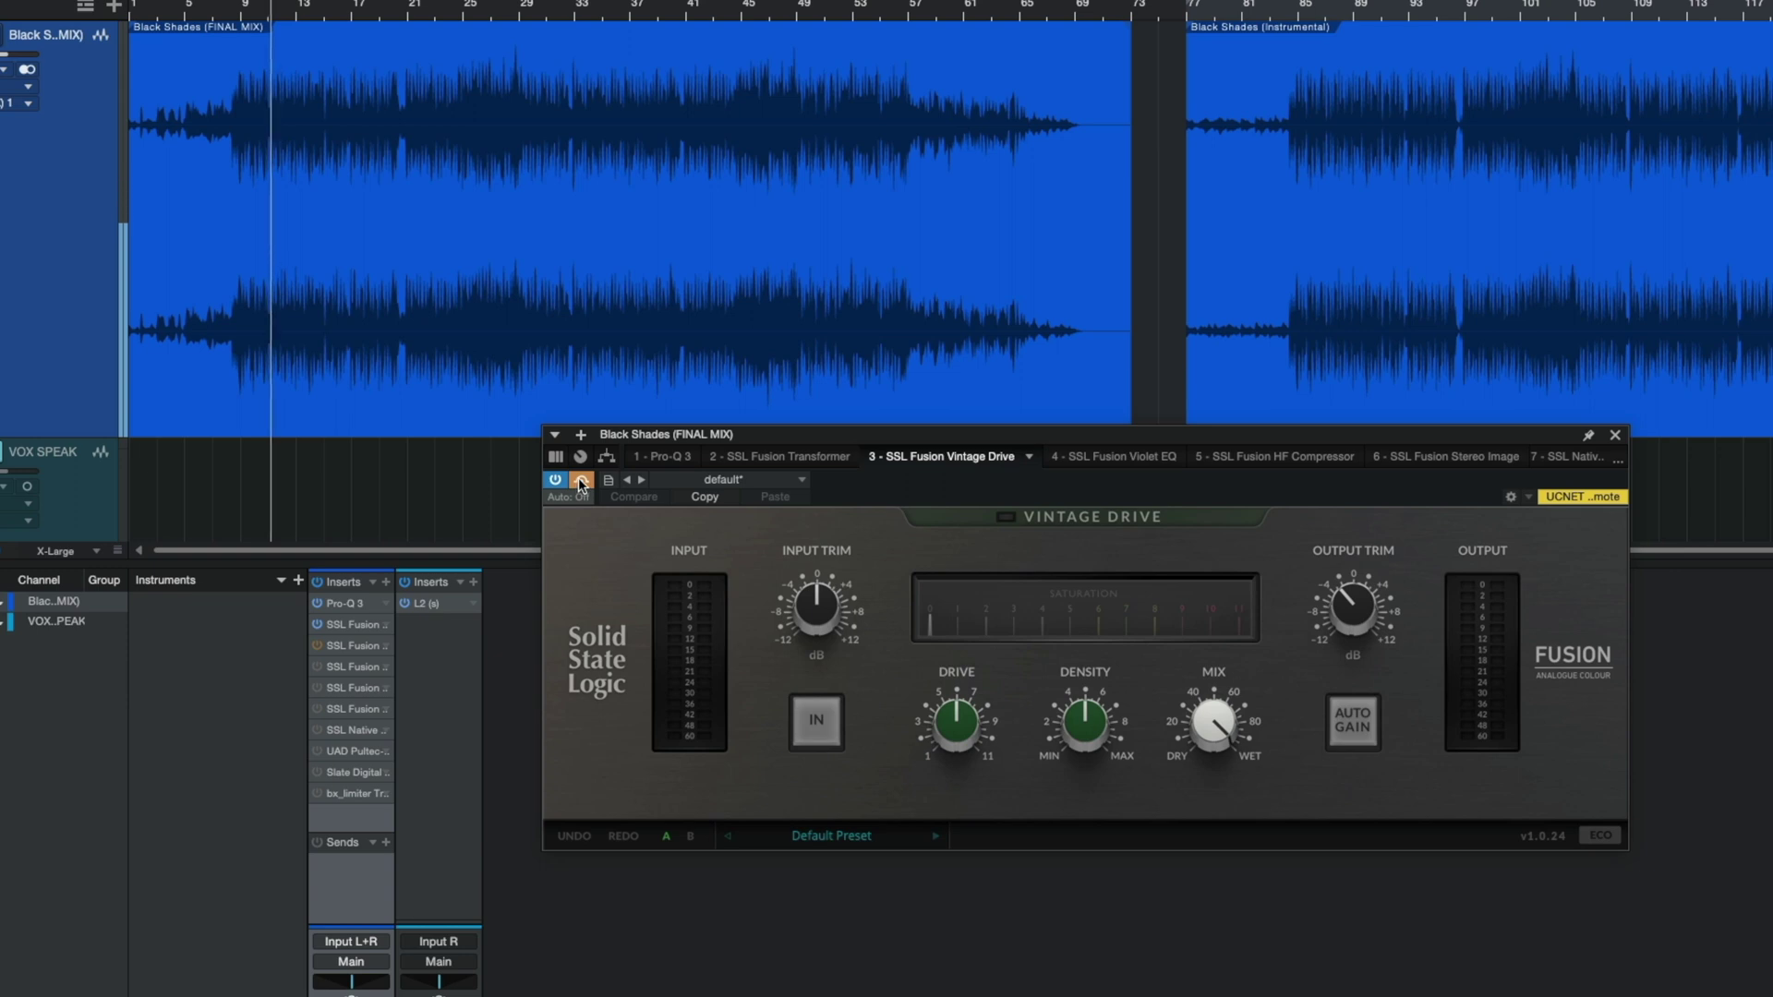
pyautogui.click(581, 481)
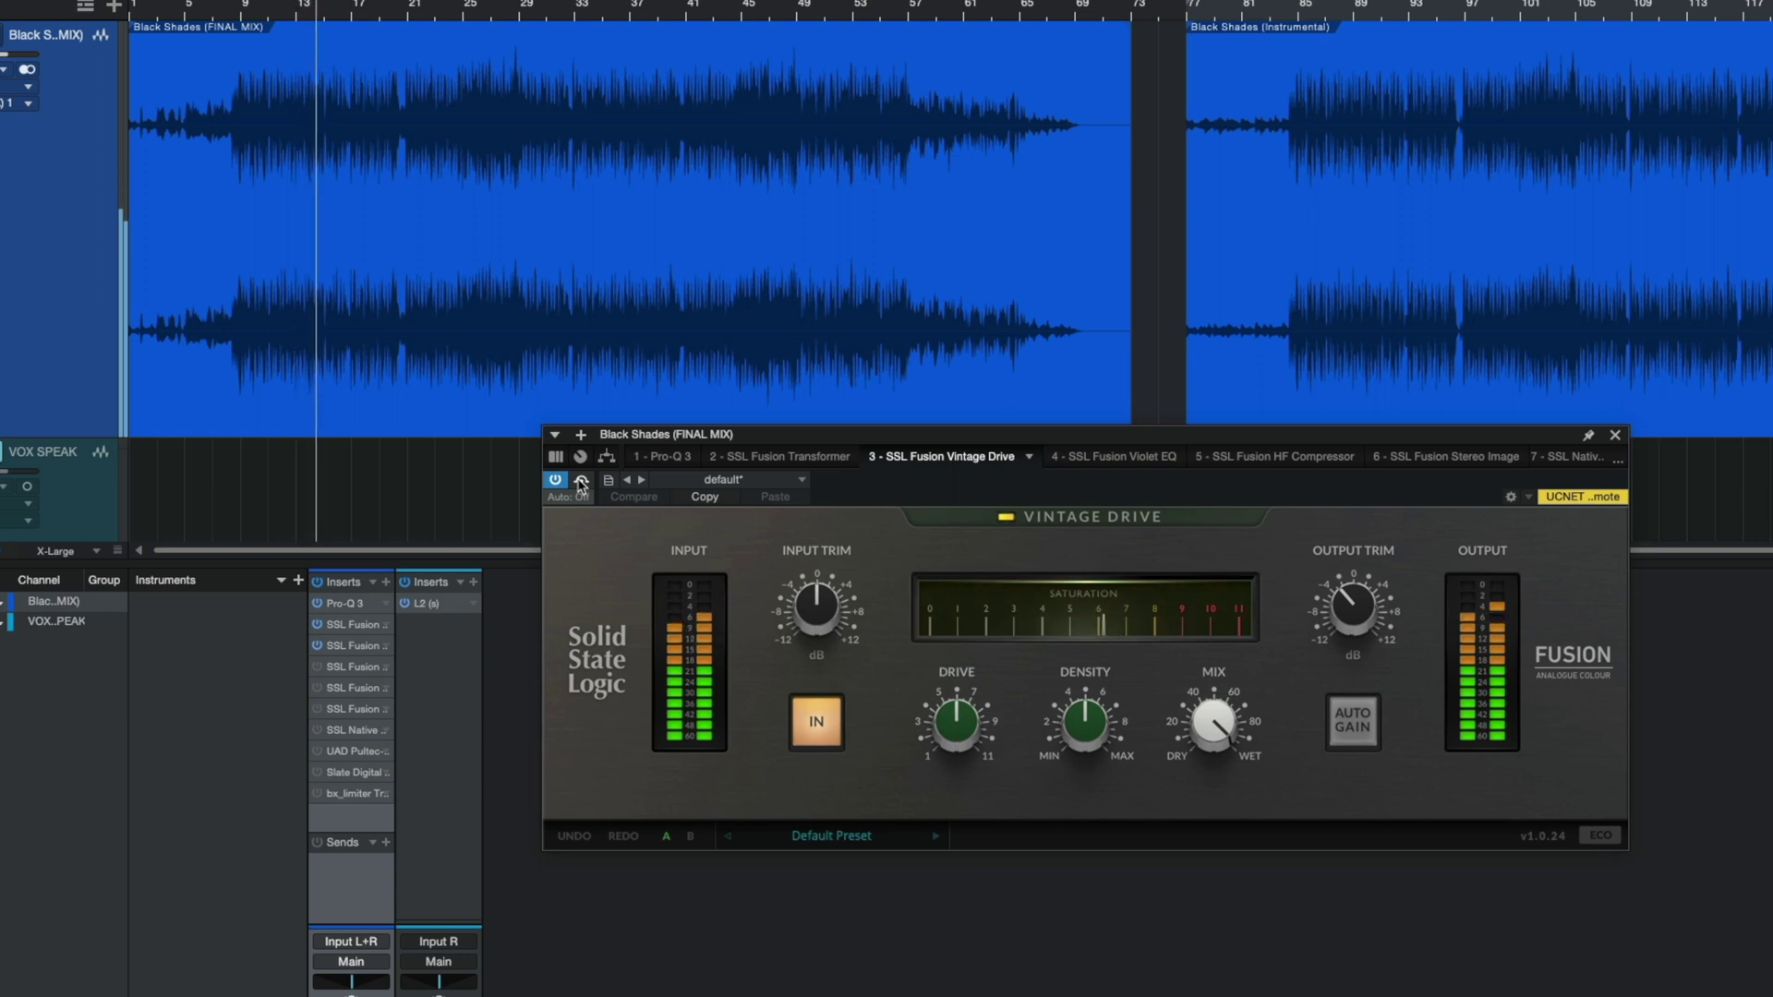
pyautogui.click(581, 480)
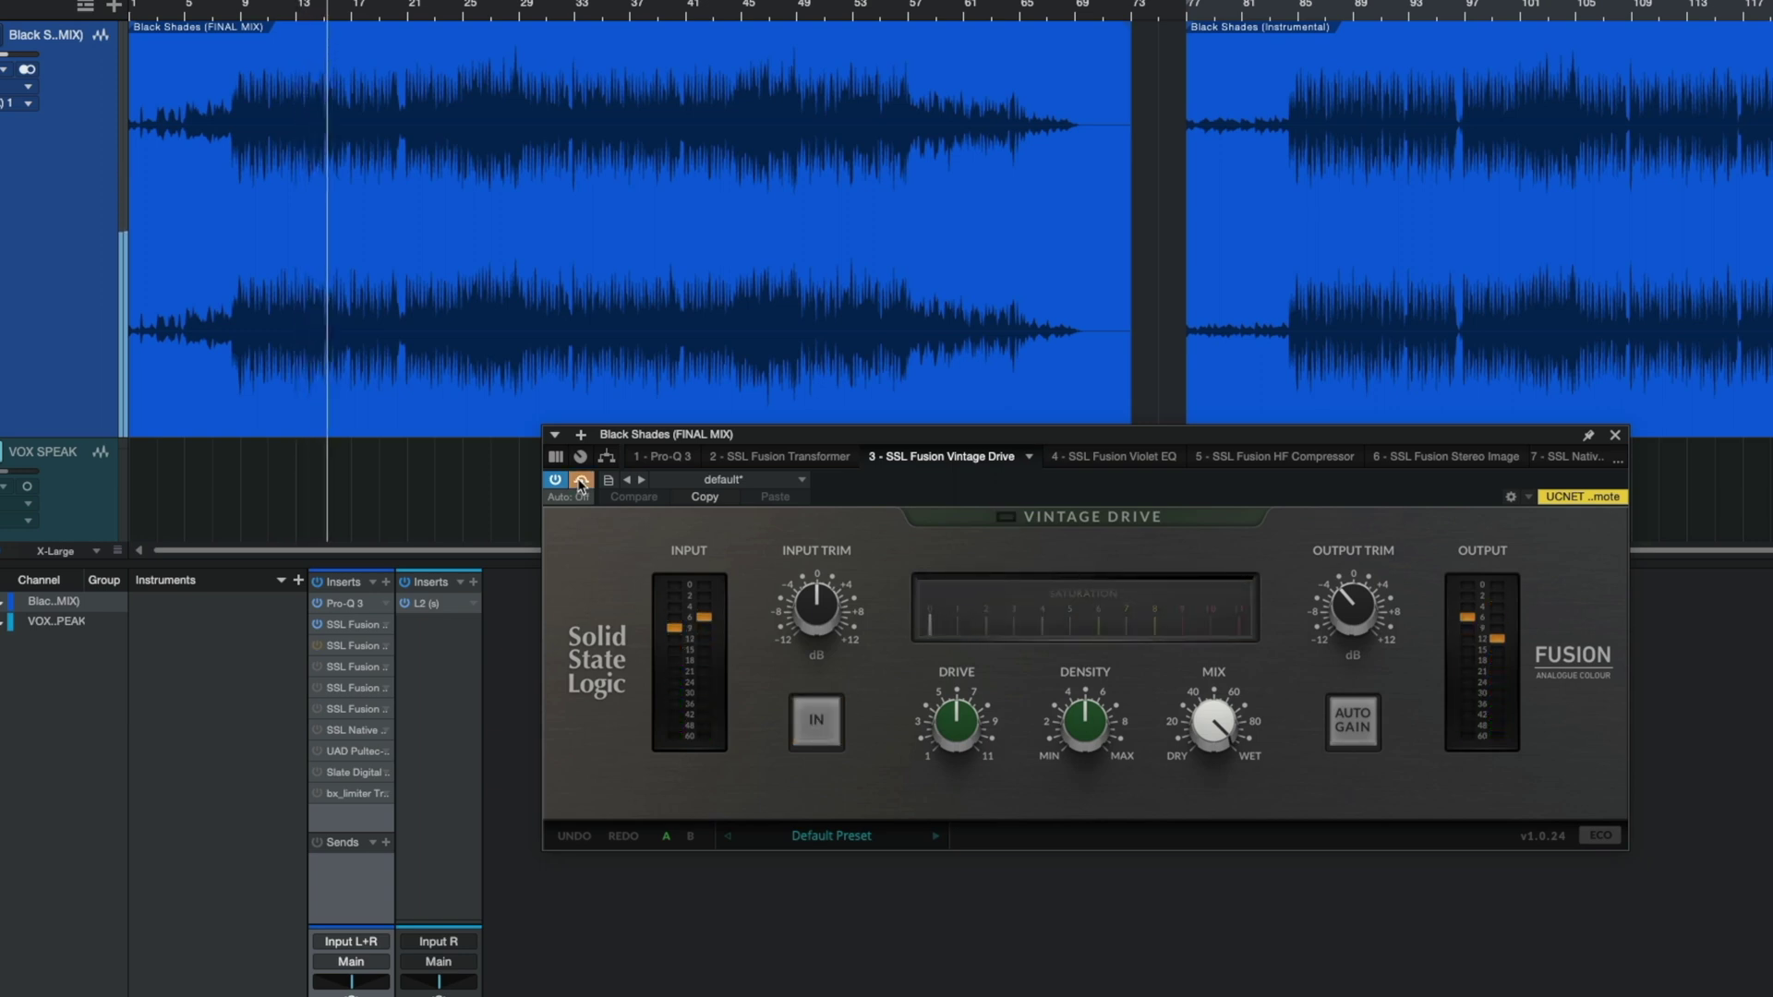
pyautogui.click(580, 480)
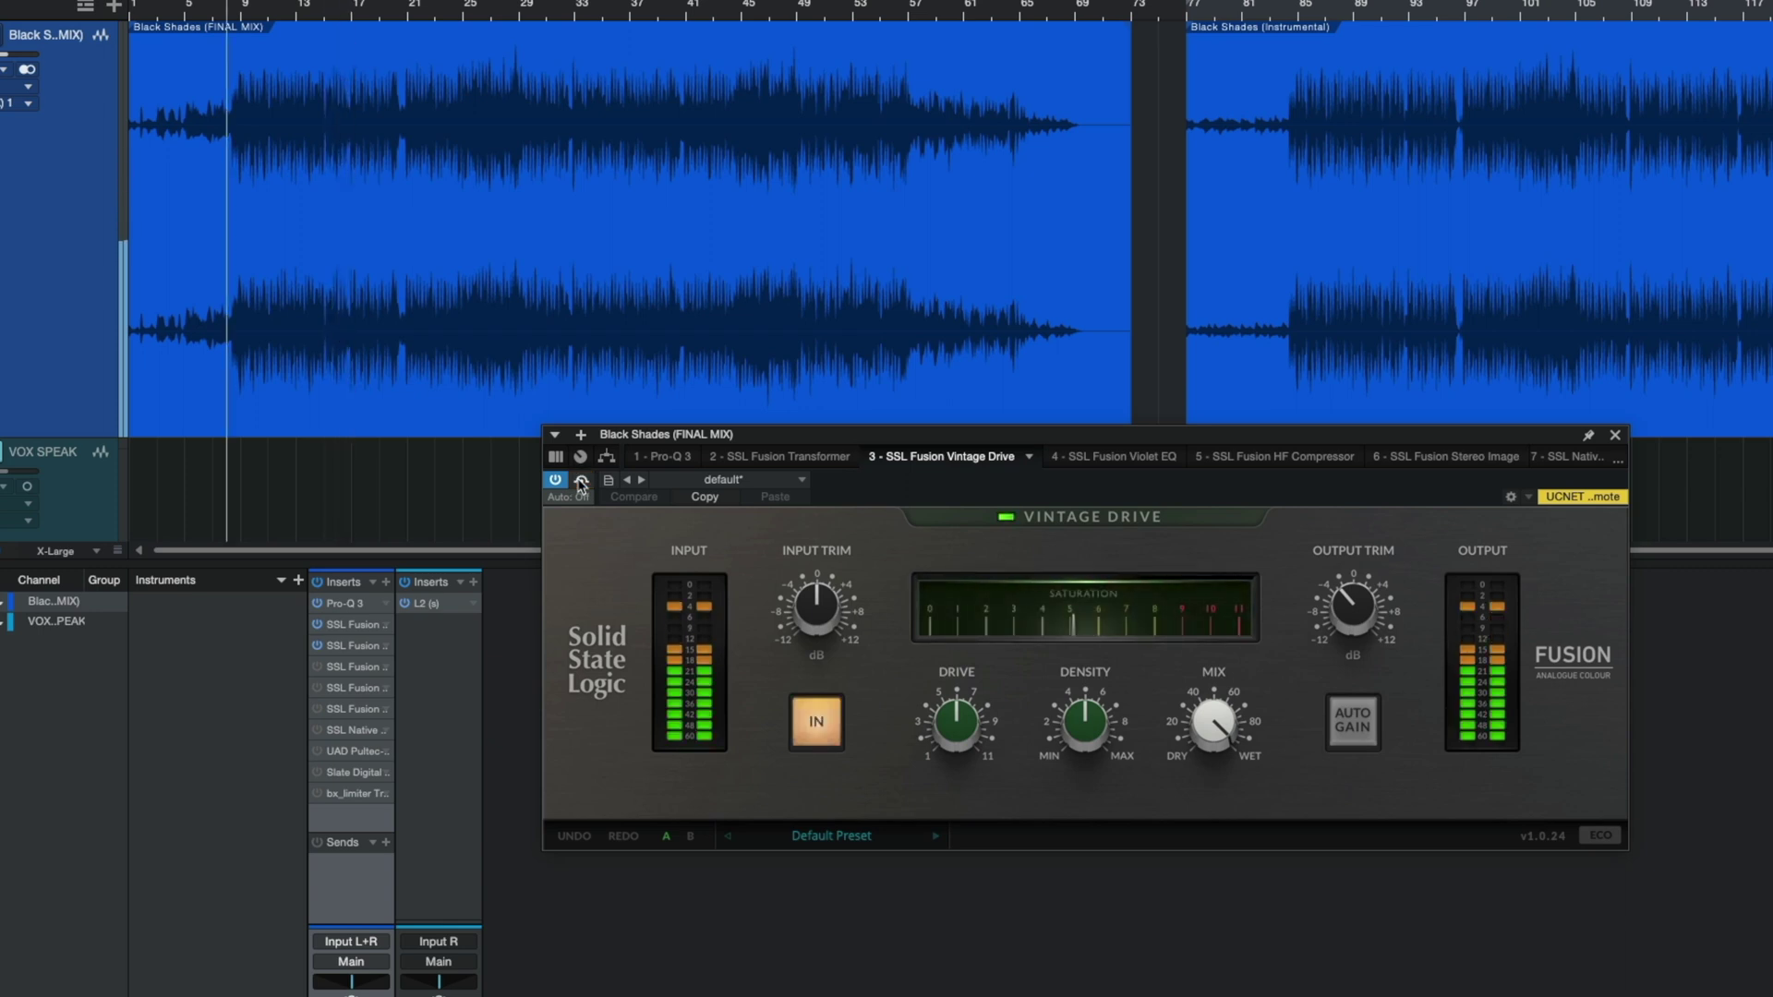
pyautogui.press('space')
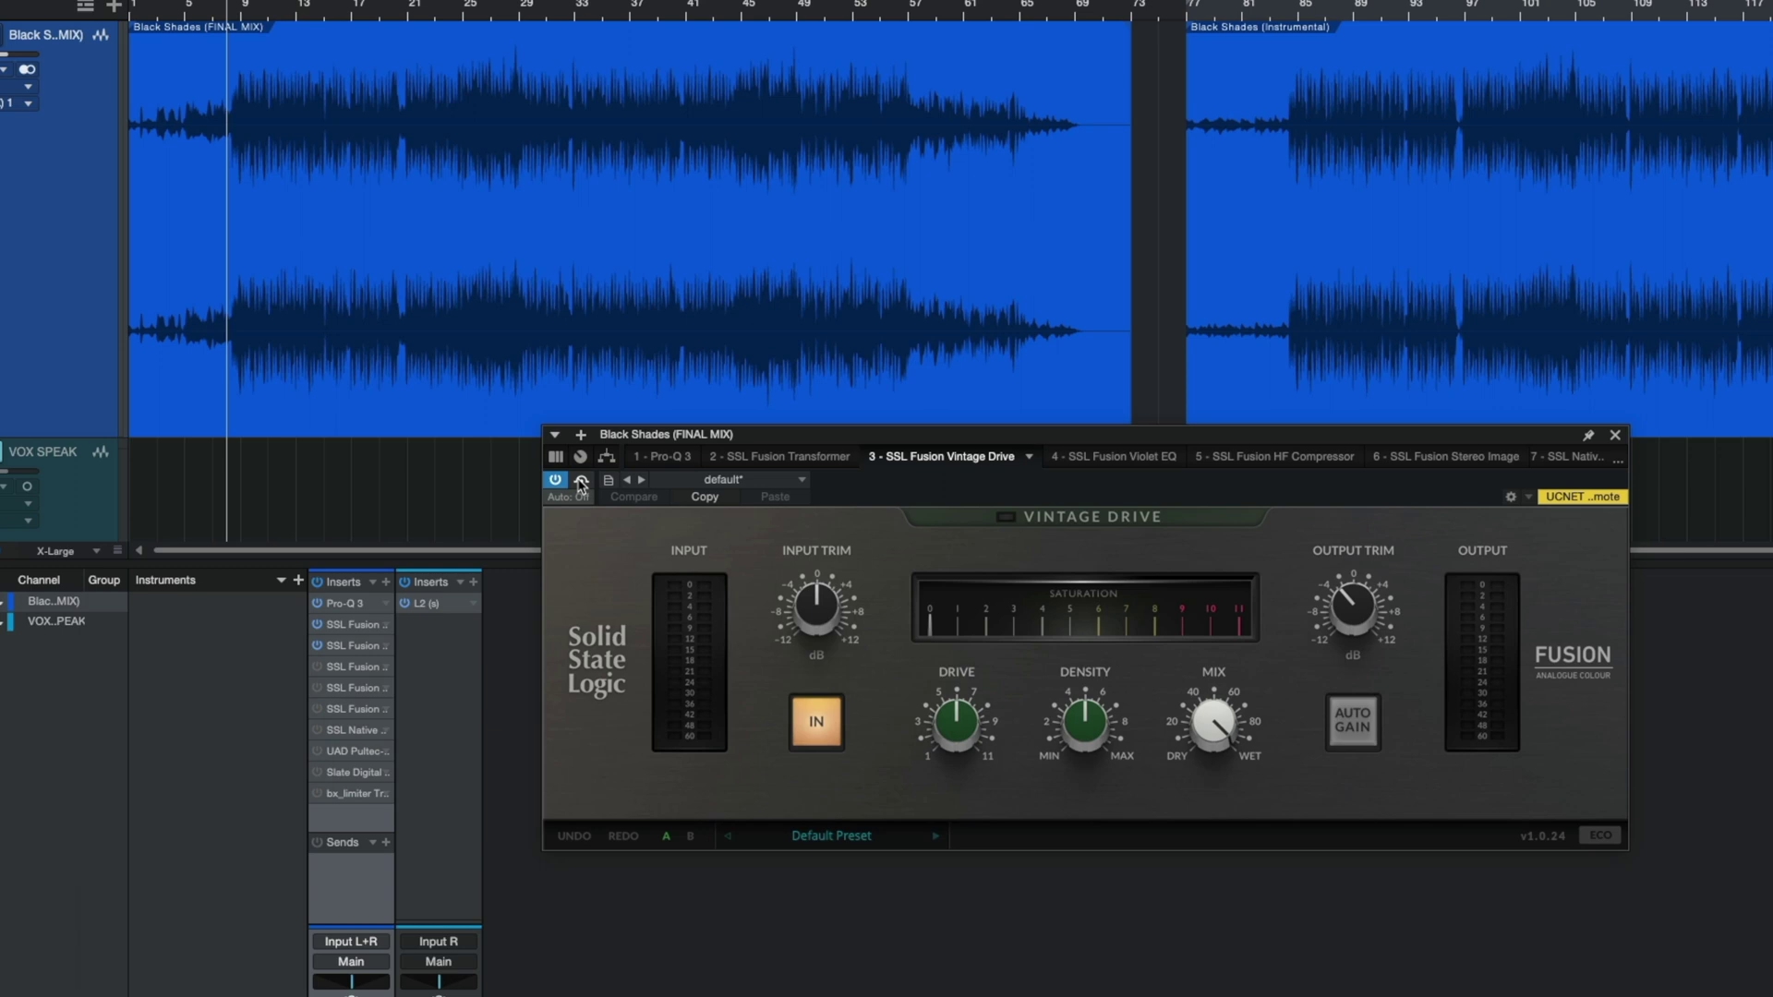
# Step: While the mix plays, set the Vintage Drive's Drive to 11 and its Density to MAX
pyautogui.moveTo(976, 736)
pyautogui.moveTo(1240, 741)
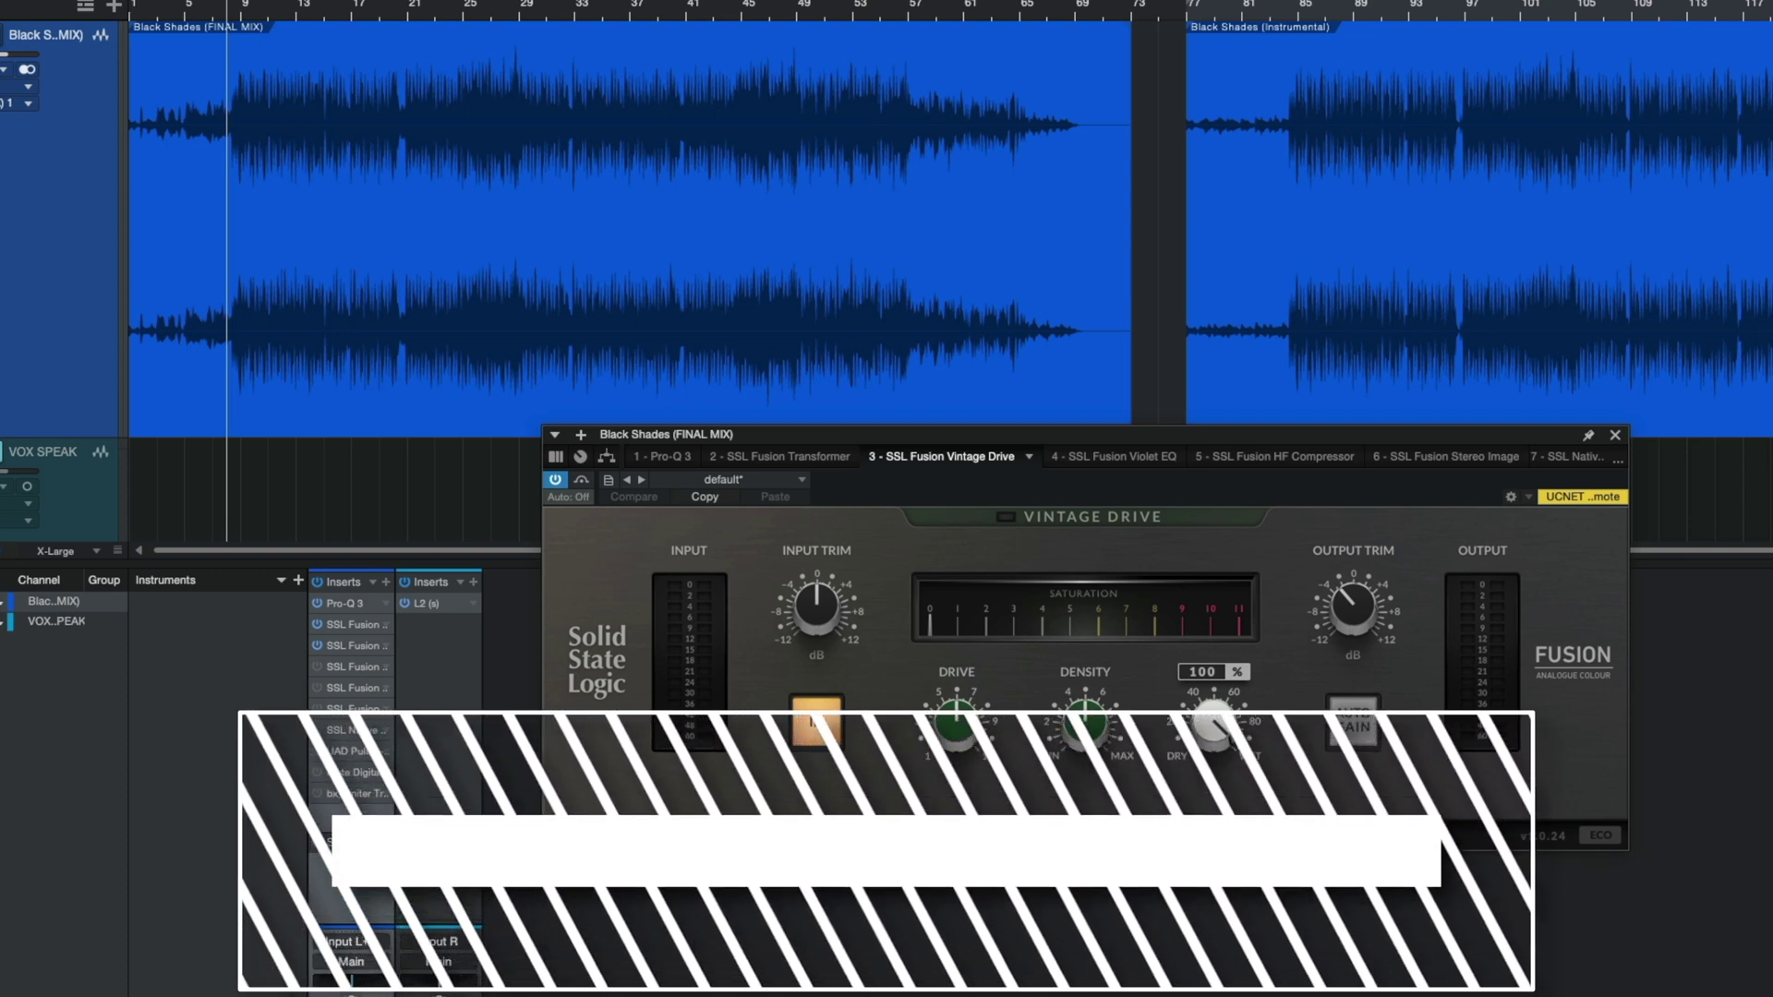
pyautogui.press('space')
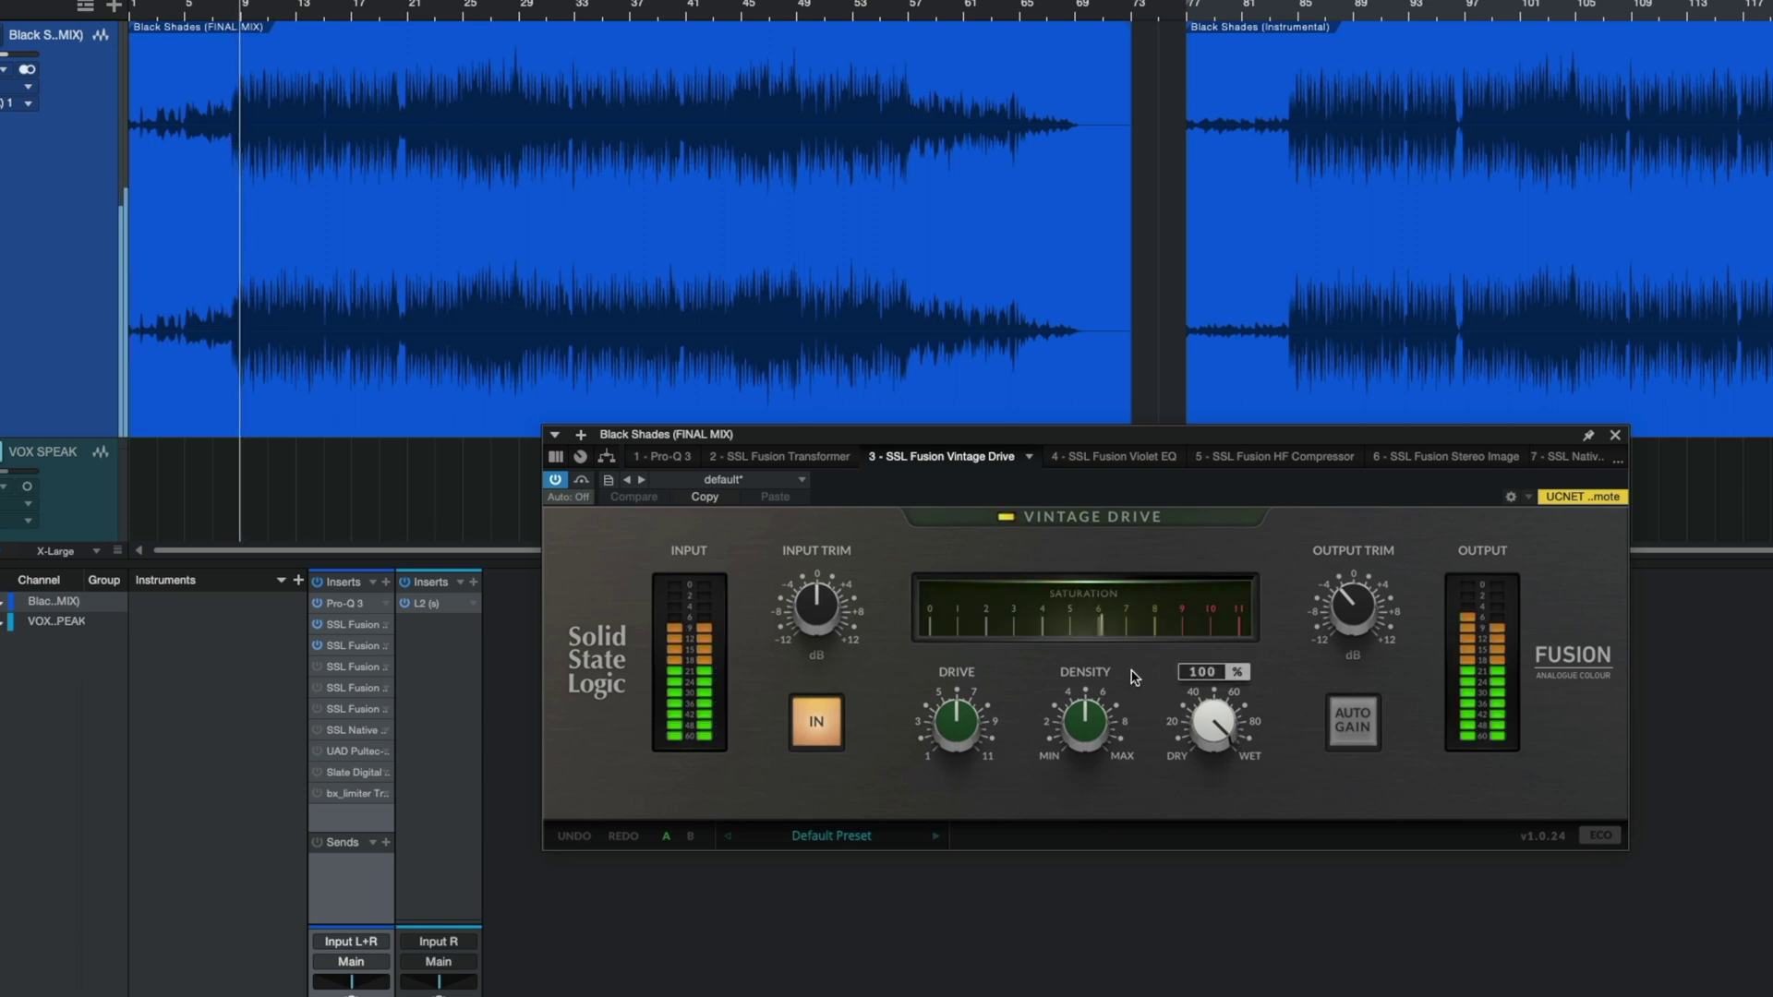
pyautogui.moveTo(948, 732); pyautogui.dragTo(935, 552)
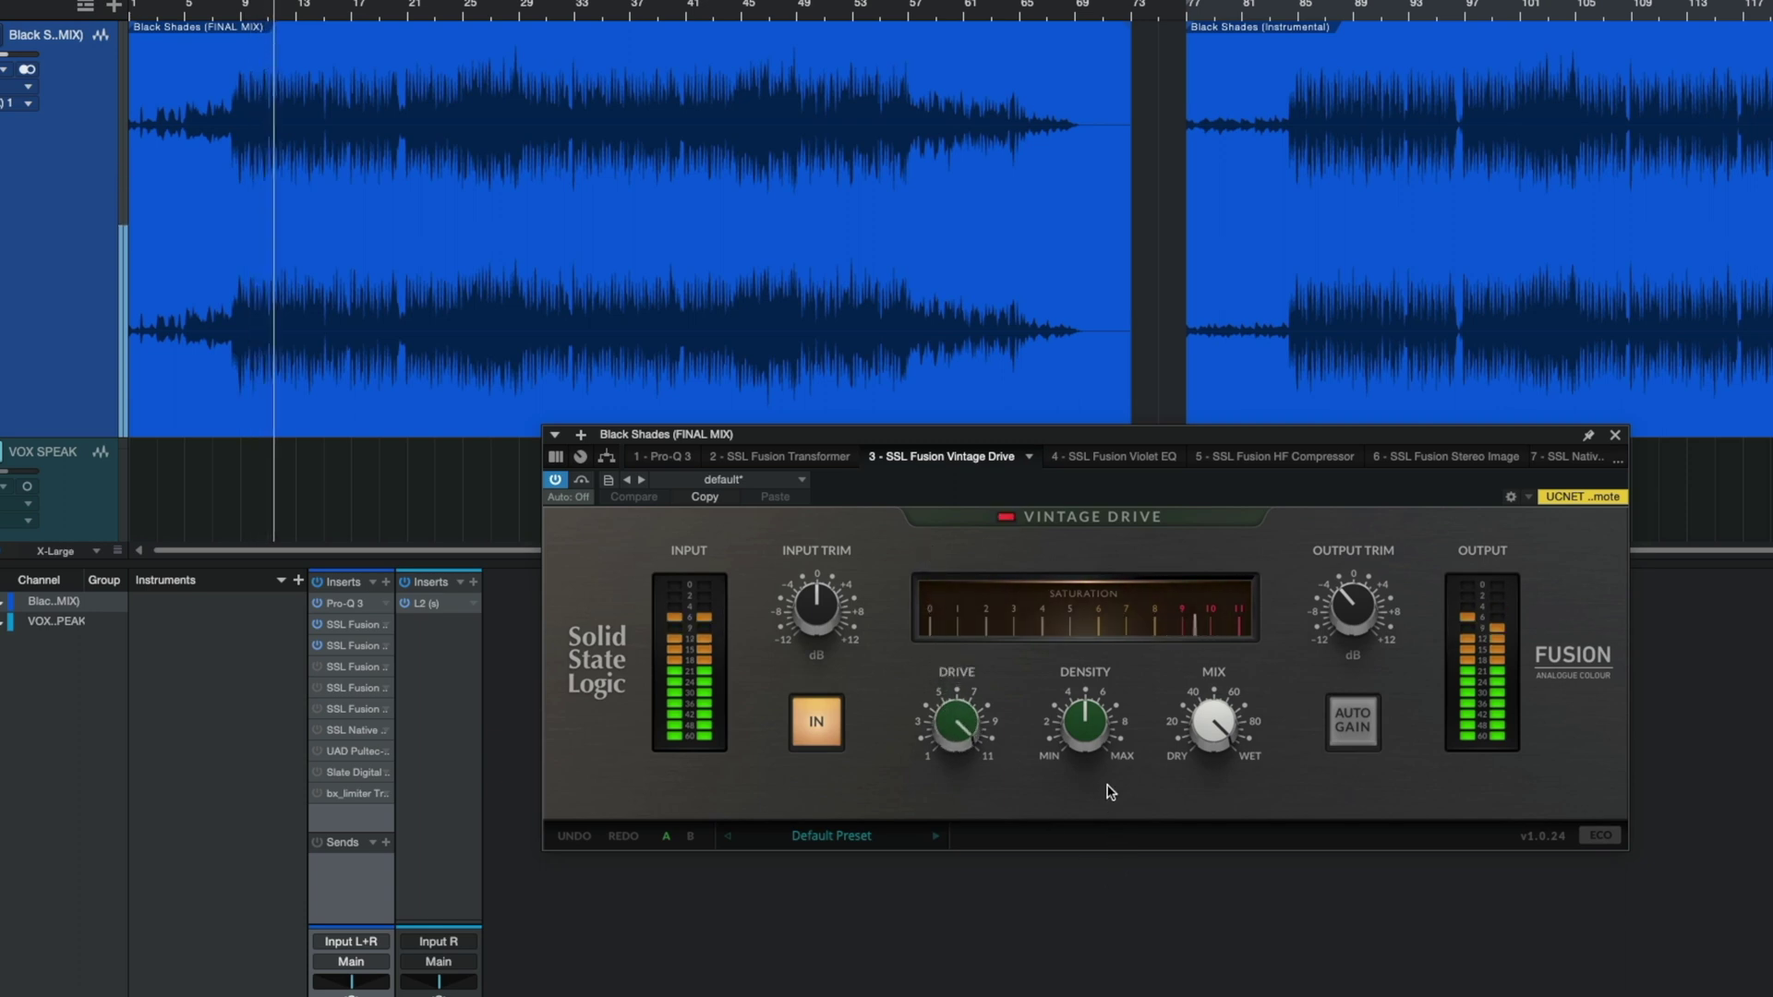
pyautogui.moveTo(1087, 725); pyautogui.dragTo(1074, 558)
pyautogui.moveTo(1371, 637)
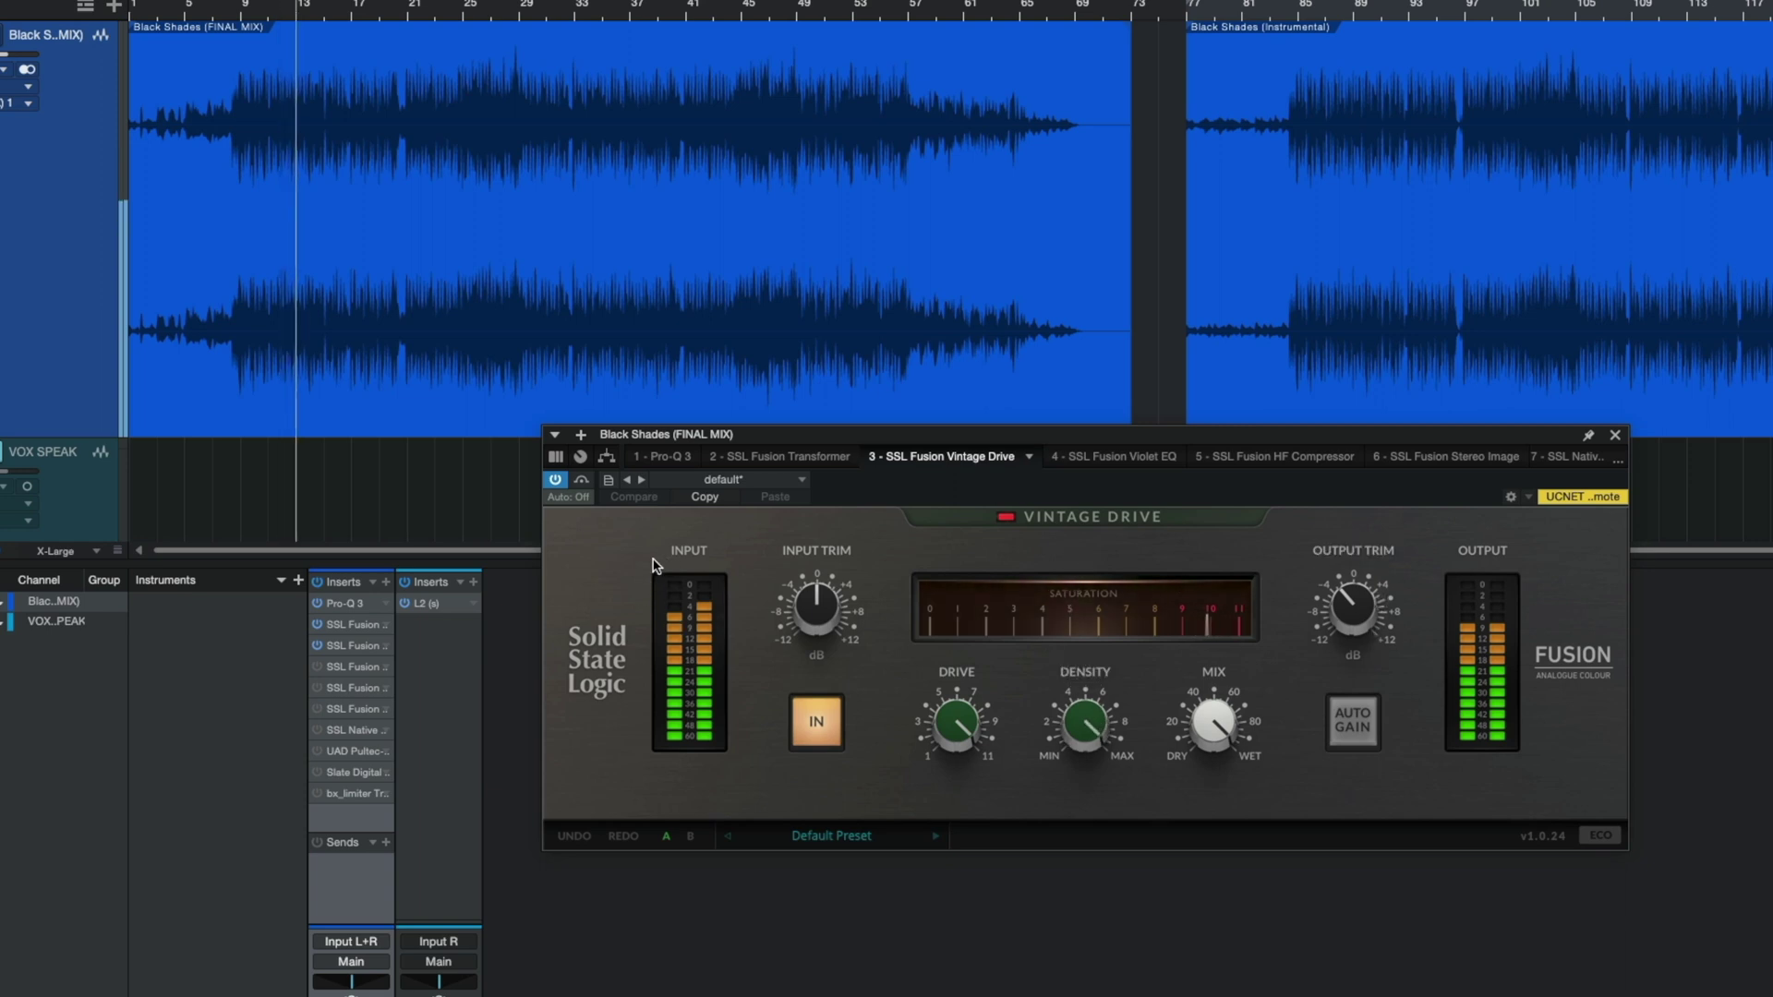
# Step: Compare the maximum Vintage Drive saturation against the bypassed signal, and stop playback
pyautogui.click(580, 480)
pyautogui.click(581, 480)
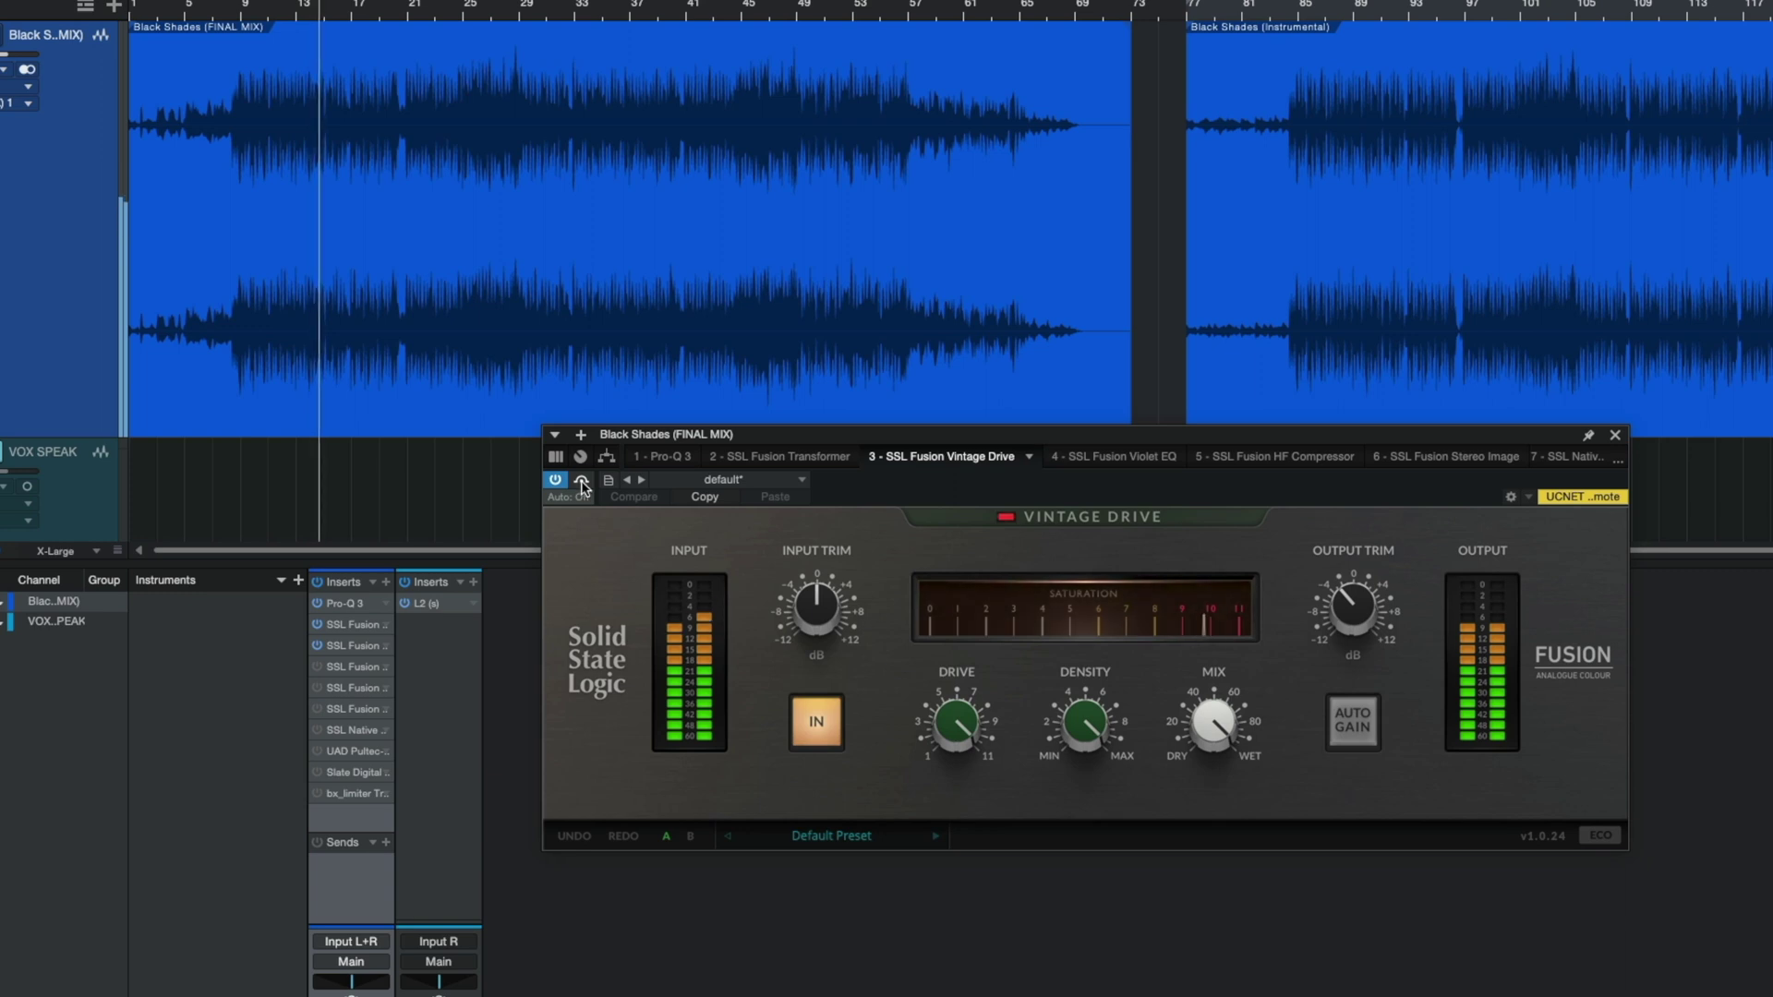
pyautogui.click(581, 480)
pyautogui.click(581, 480)
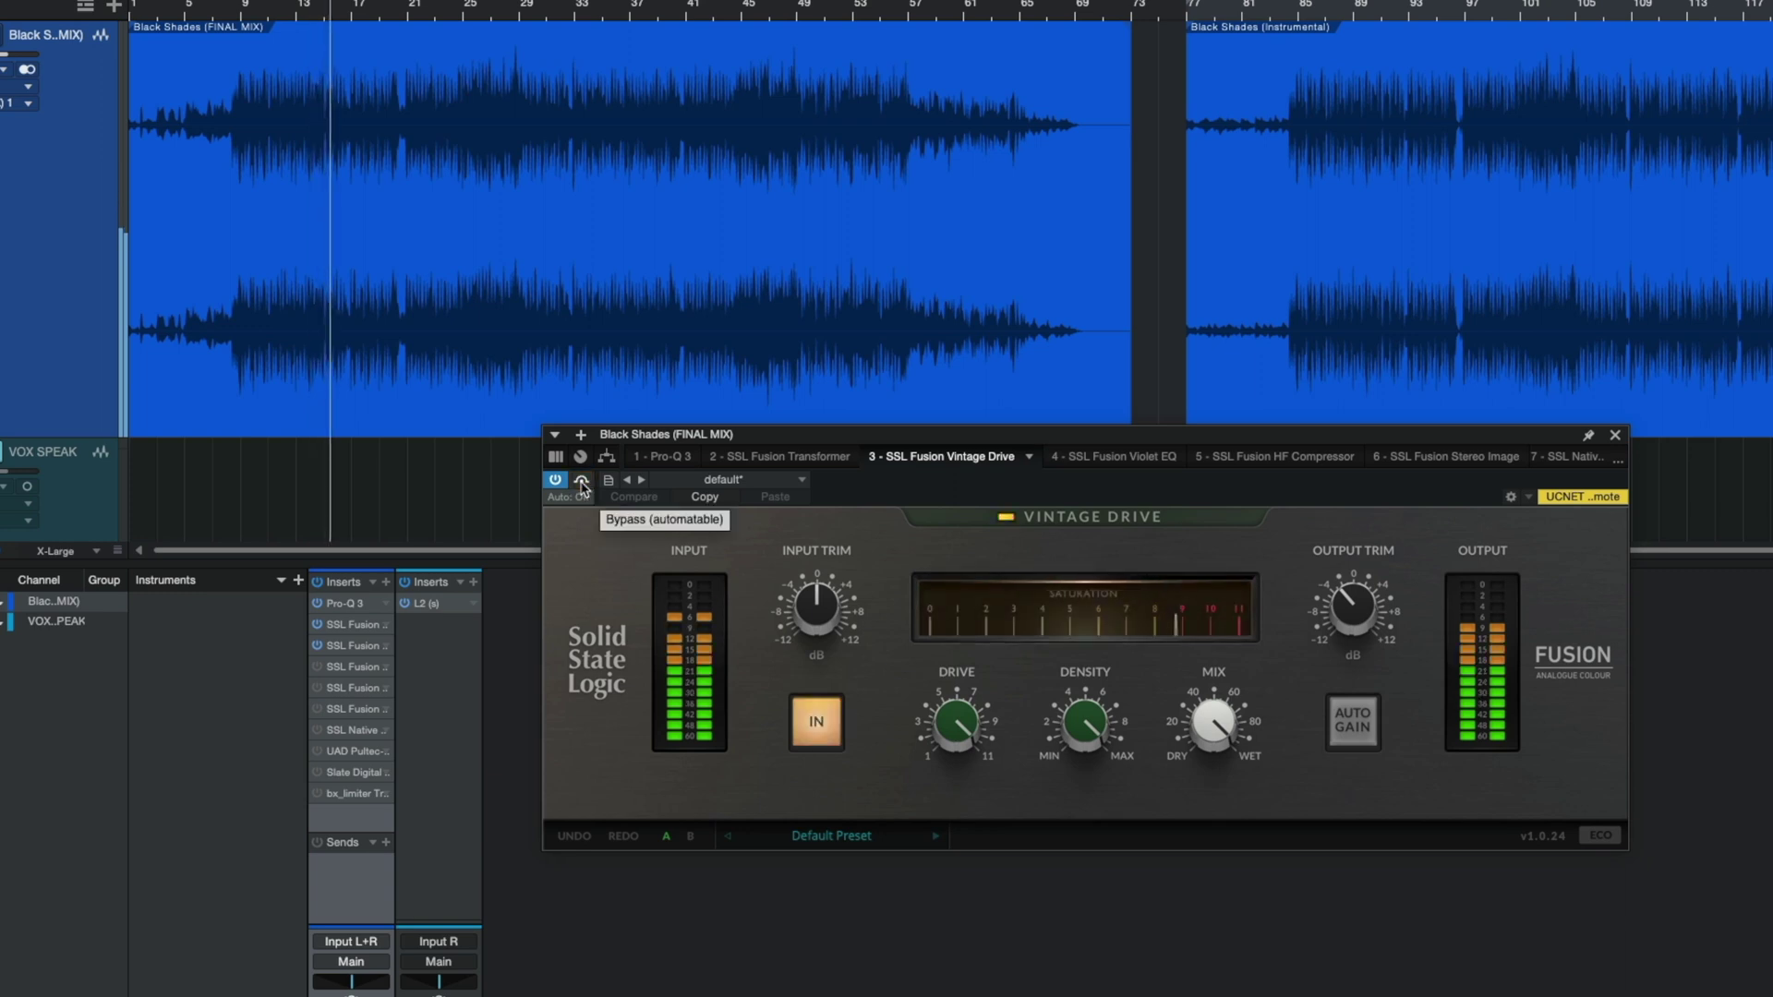
pyautogui.press('space')
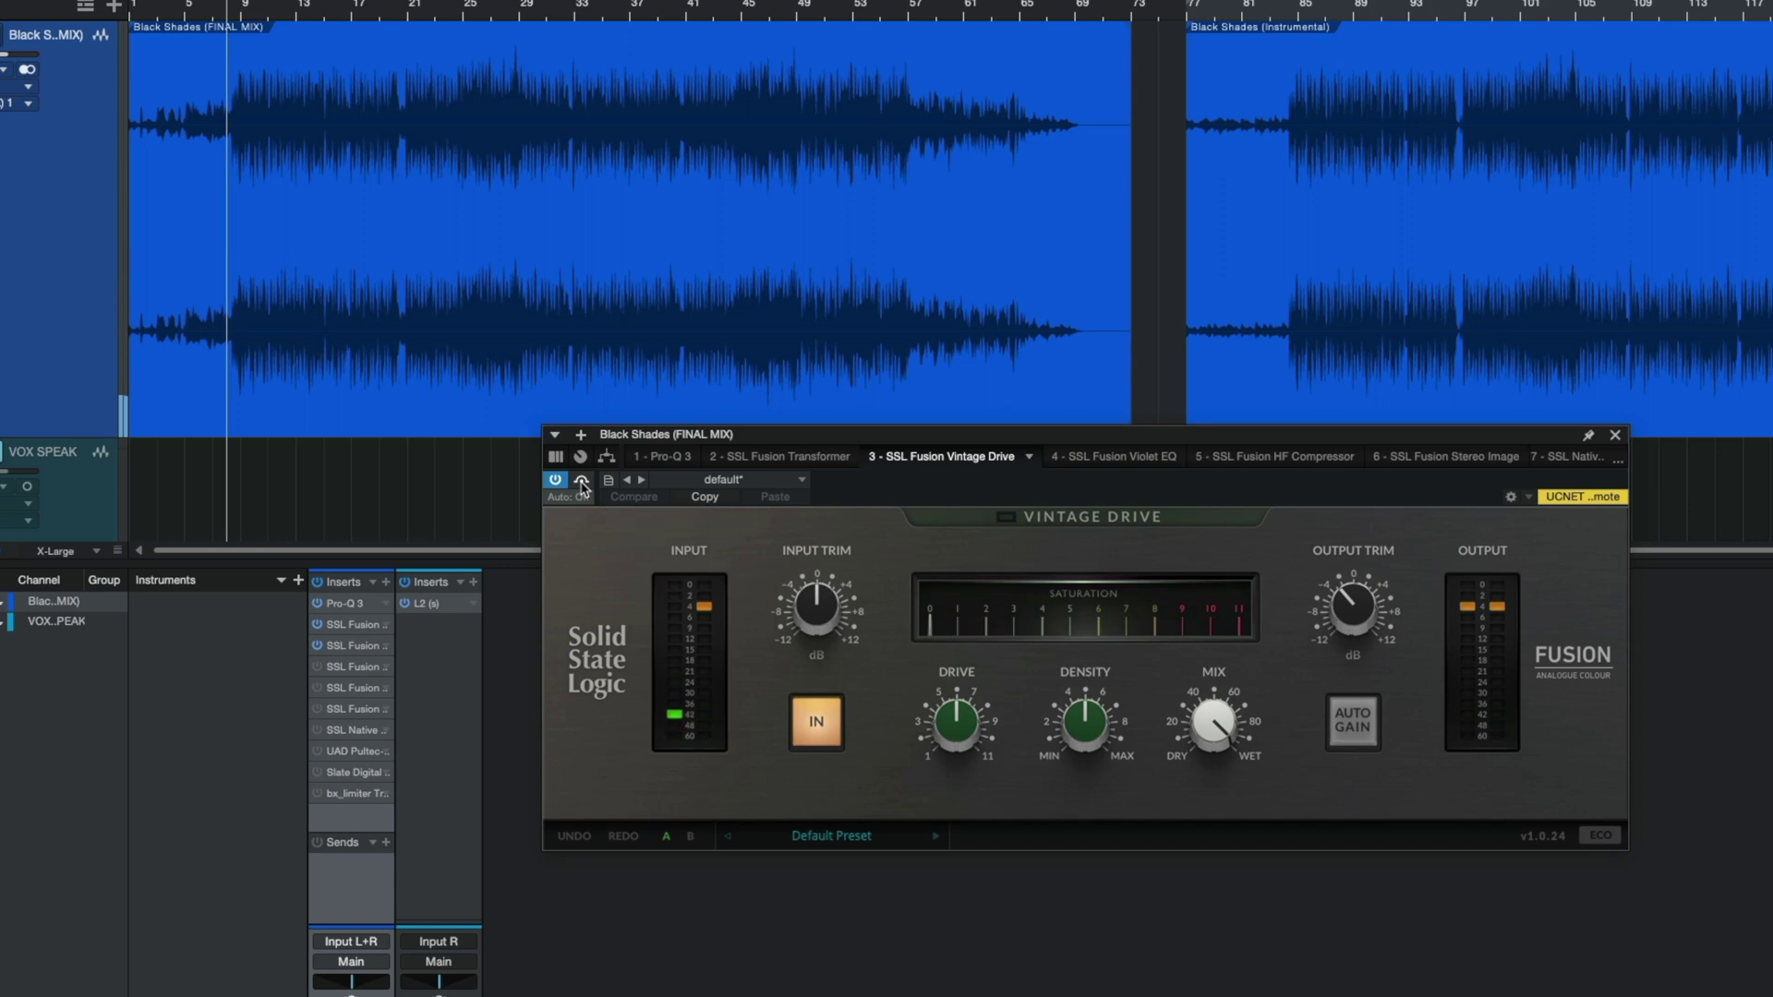
# Step: Open the SSL Fusion Violet EQ insert and activate it with bypass engaged
pyautogui.doubleClick(355, 674)
pyautogui.click(555, 481)
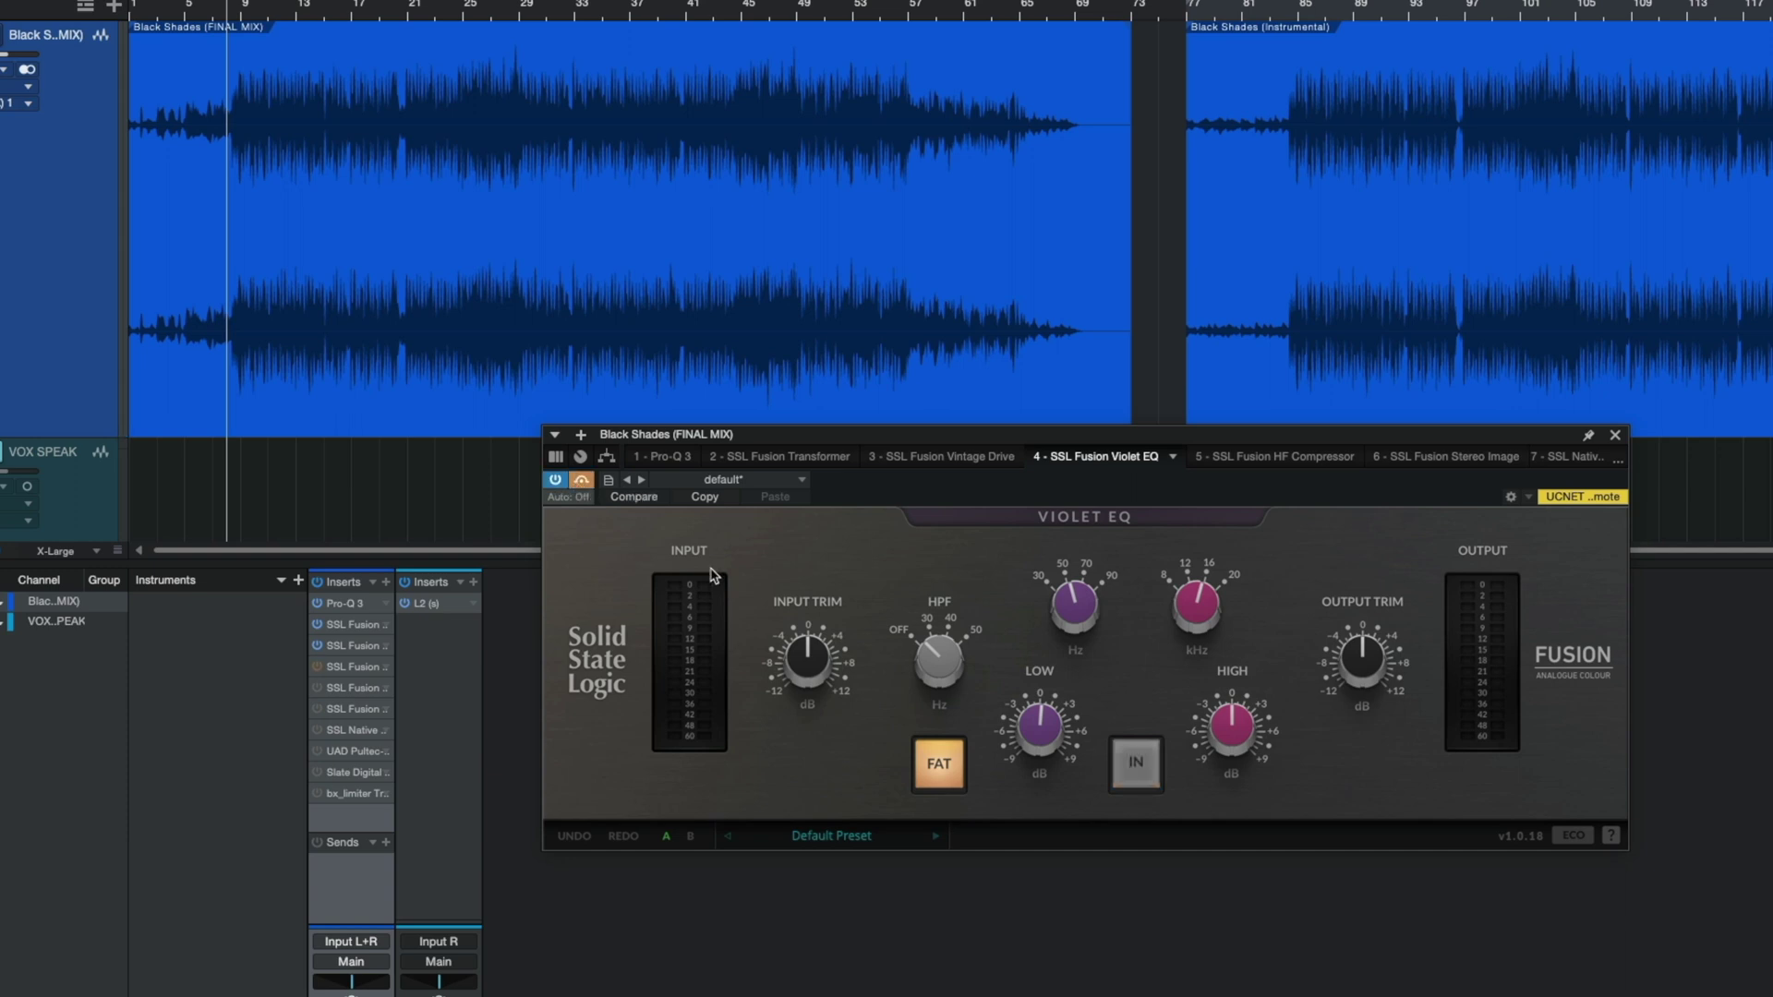
pyautogui.moveTo(1038, 726)
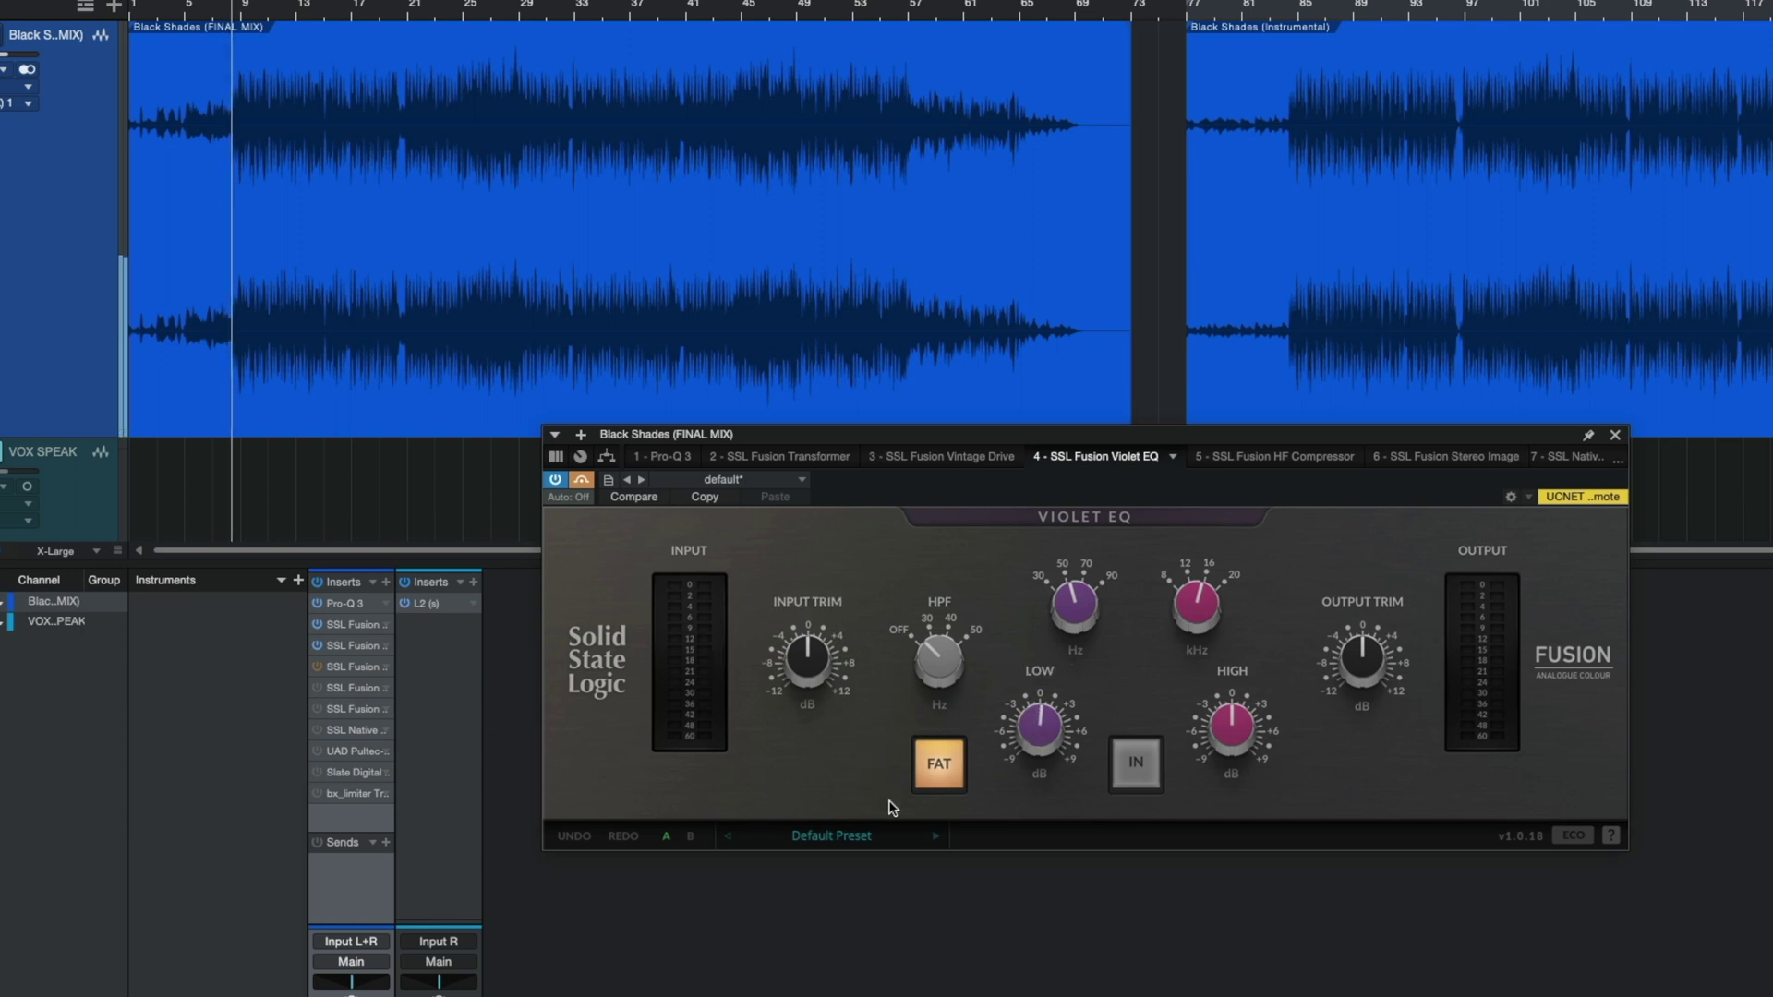
# Step: Compare the playing mix with the Violet EQ active and bypassed, leaving the EQ out of bypass
pyautogui.click(581, 482)
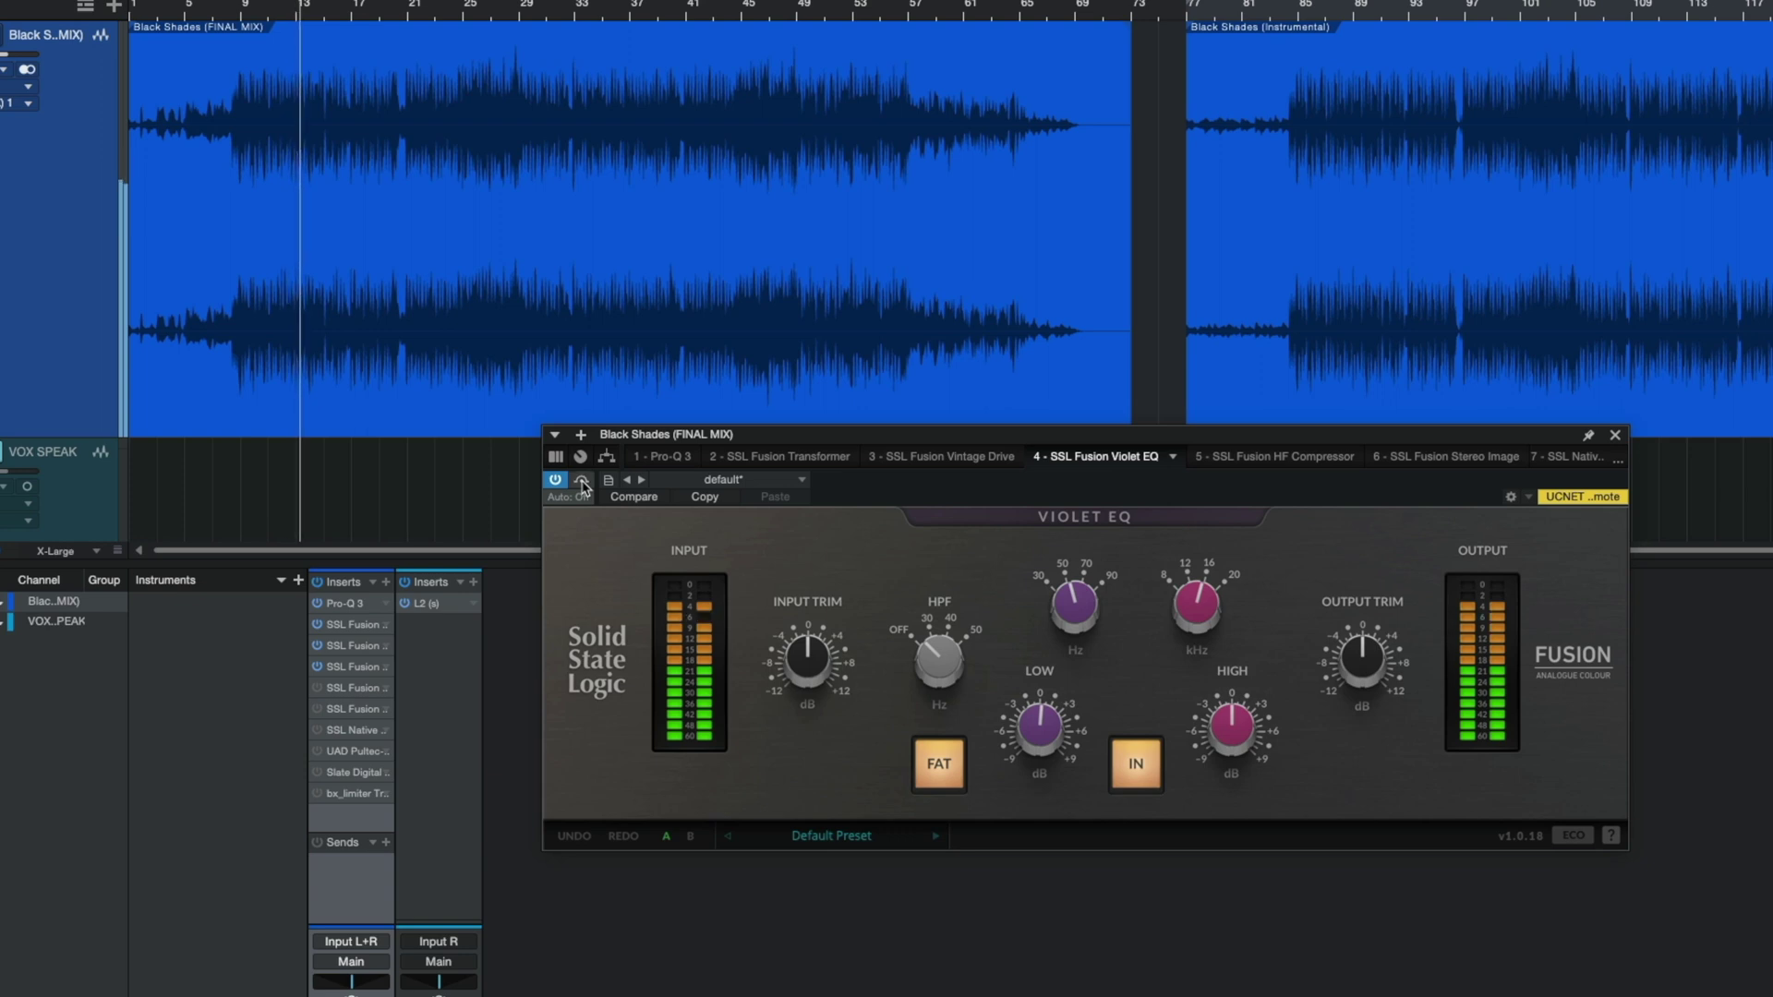
pyautogui.click(581, 480)
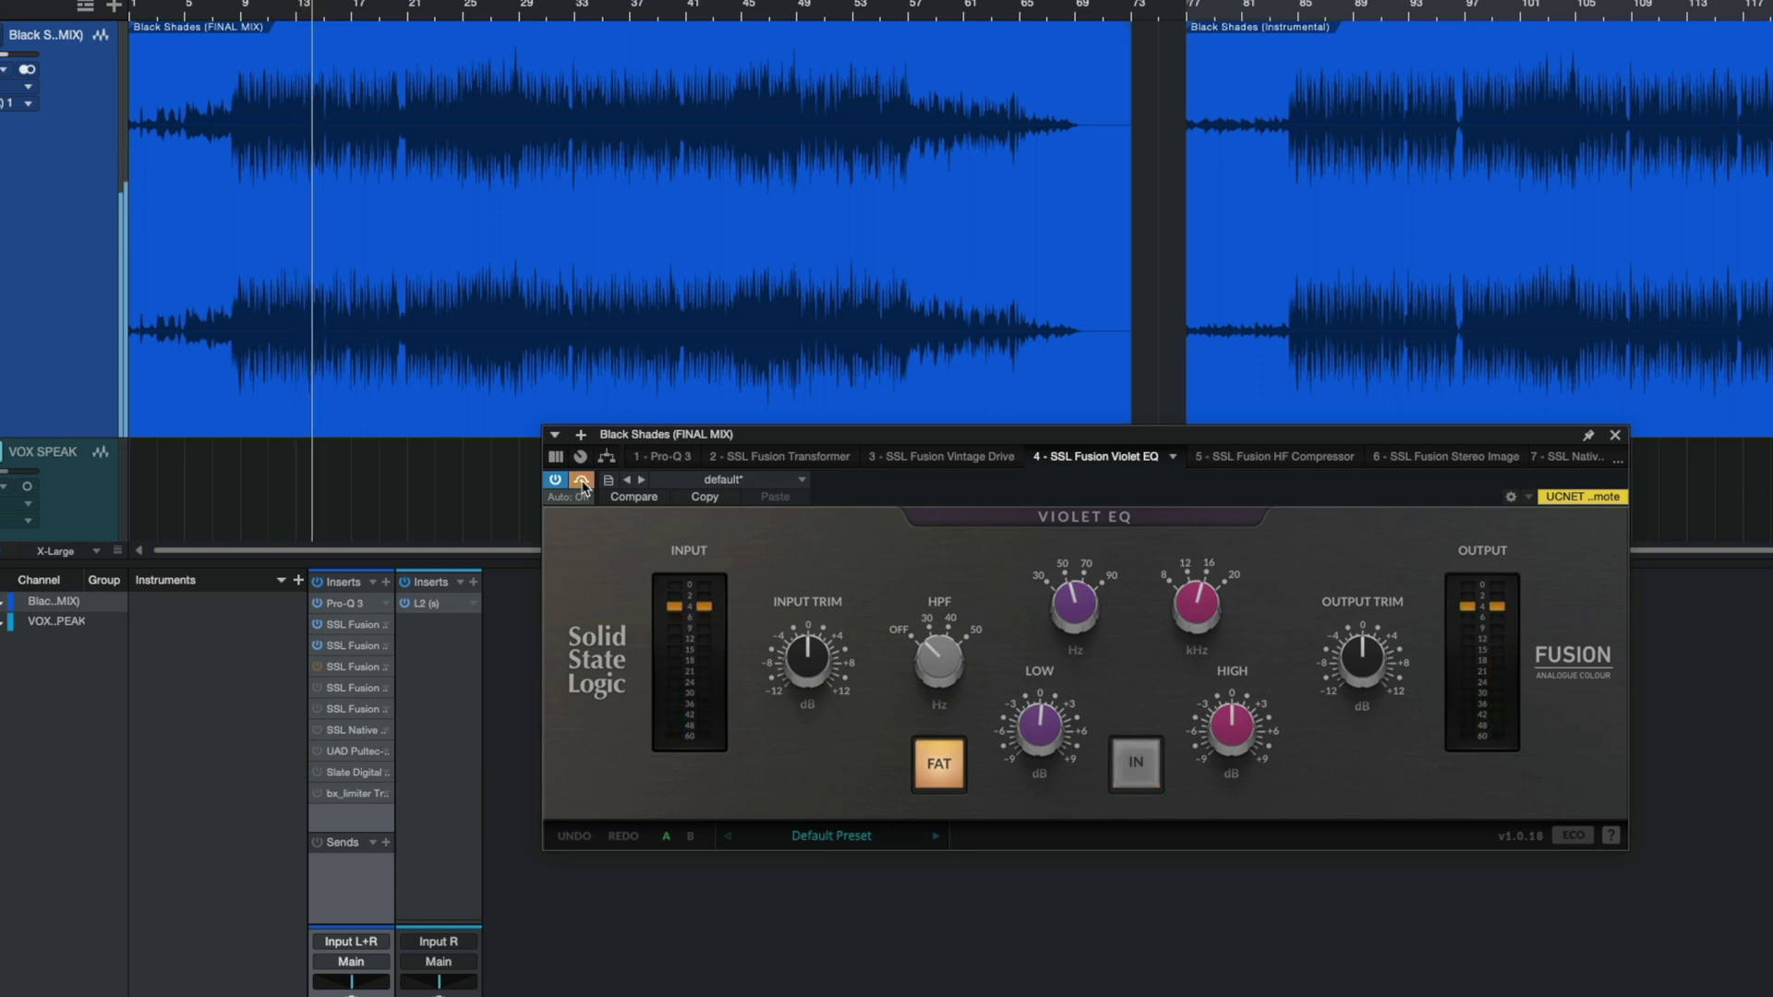
pyautogui.click(581, 480)
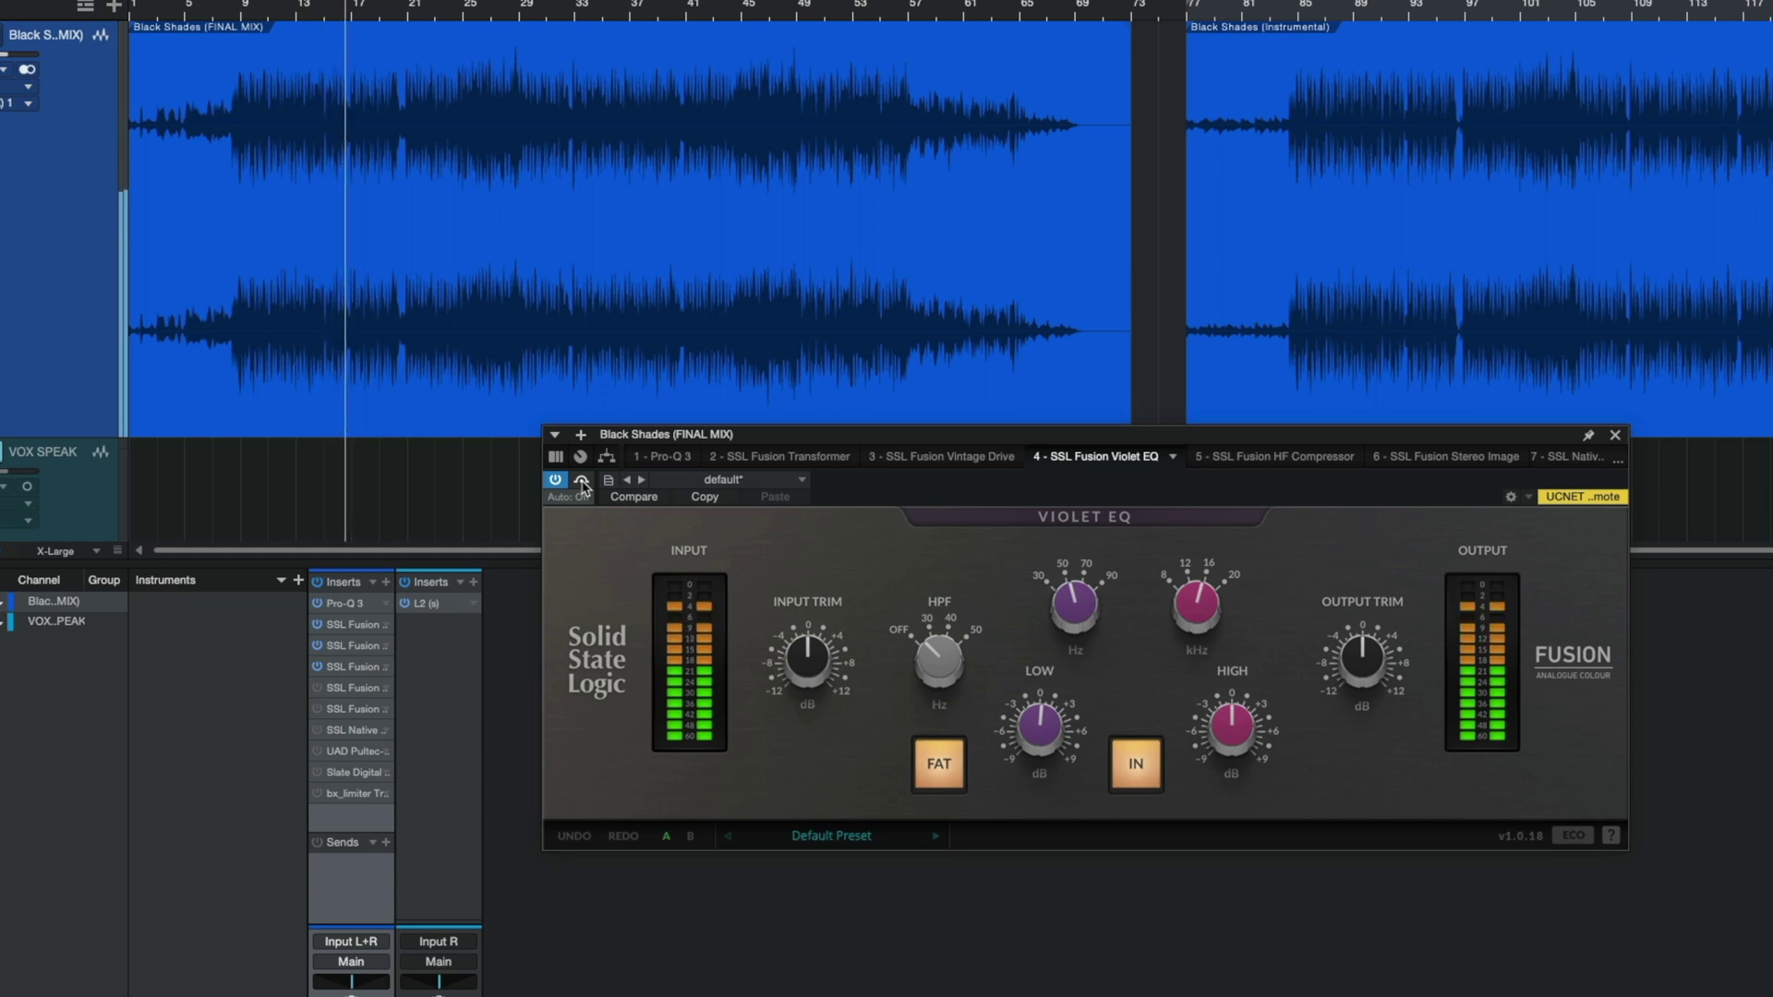
# Step: Activate the SSL Fusion HF Compressor, compare the mix with it bypassed and active, and stop playback
pyautogui.click(317, 688)
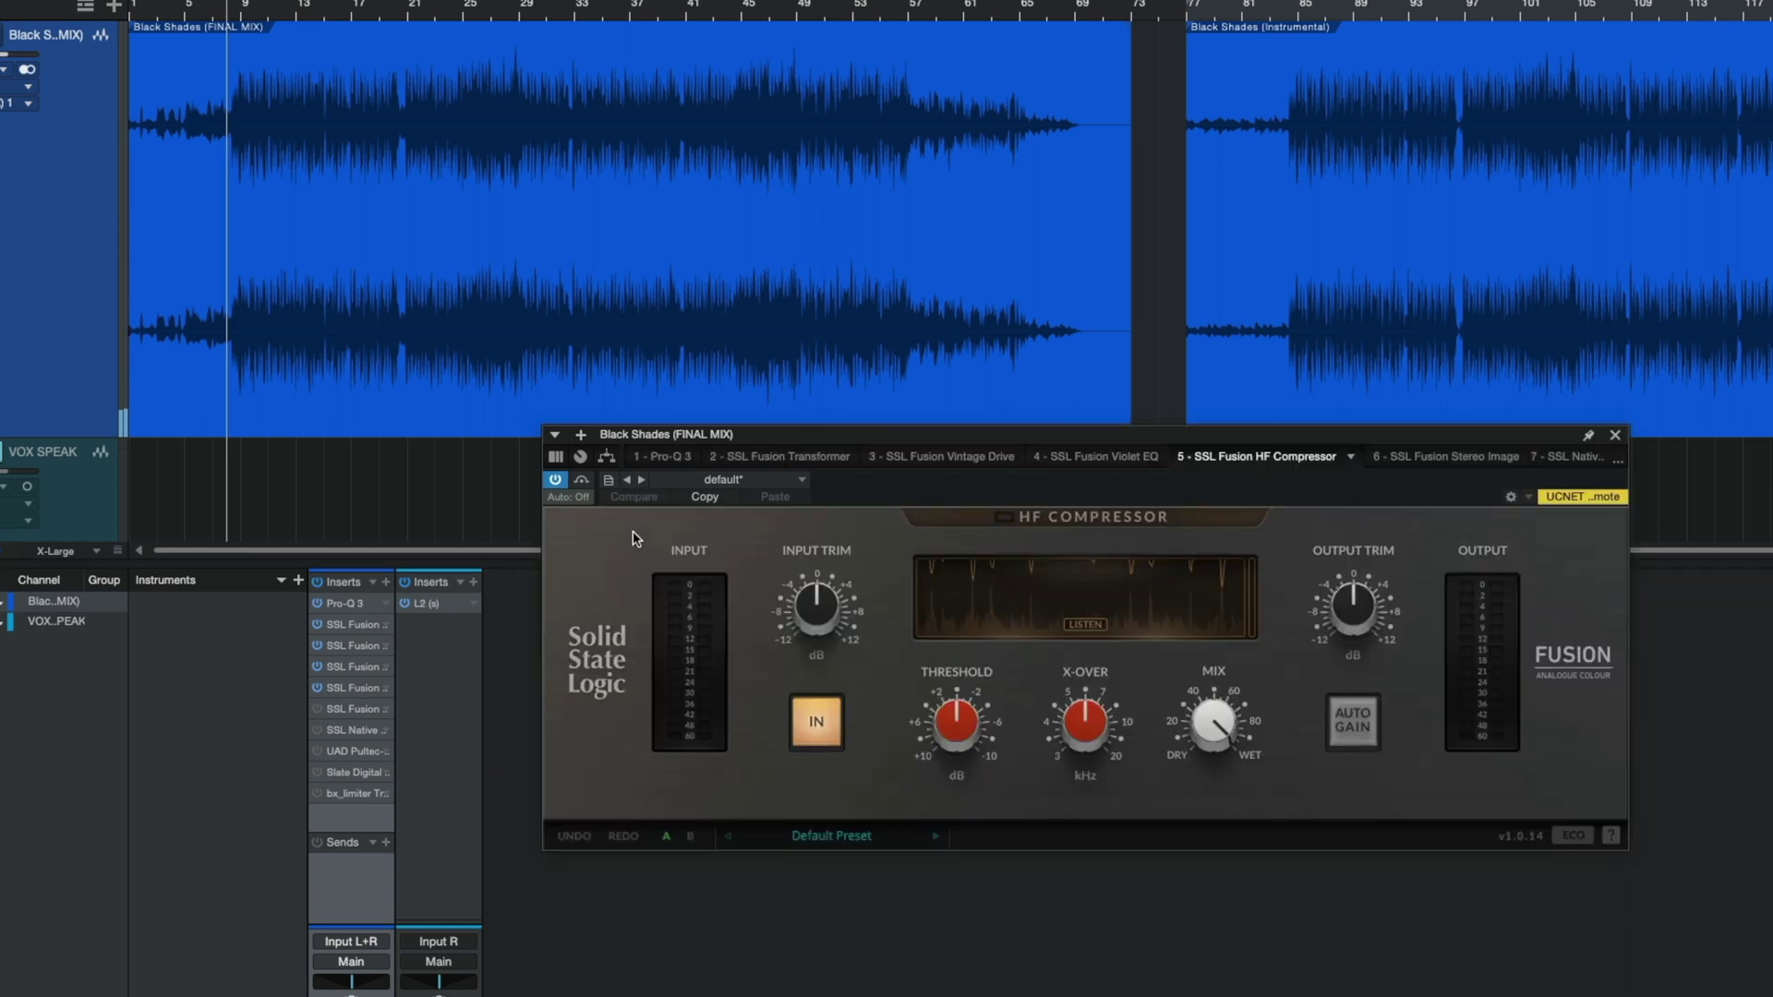
pyautogui.click(581, 479)
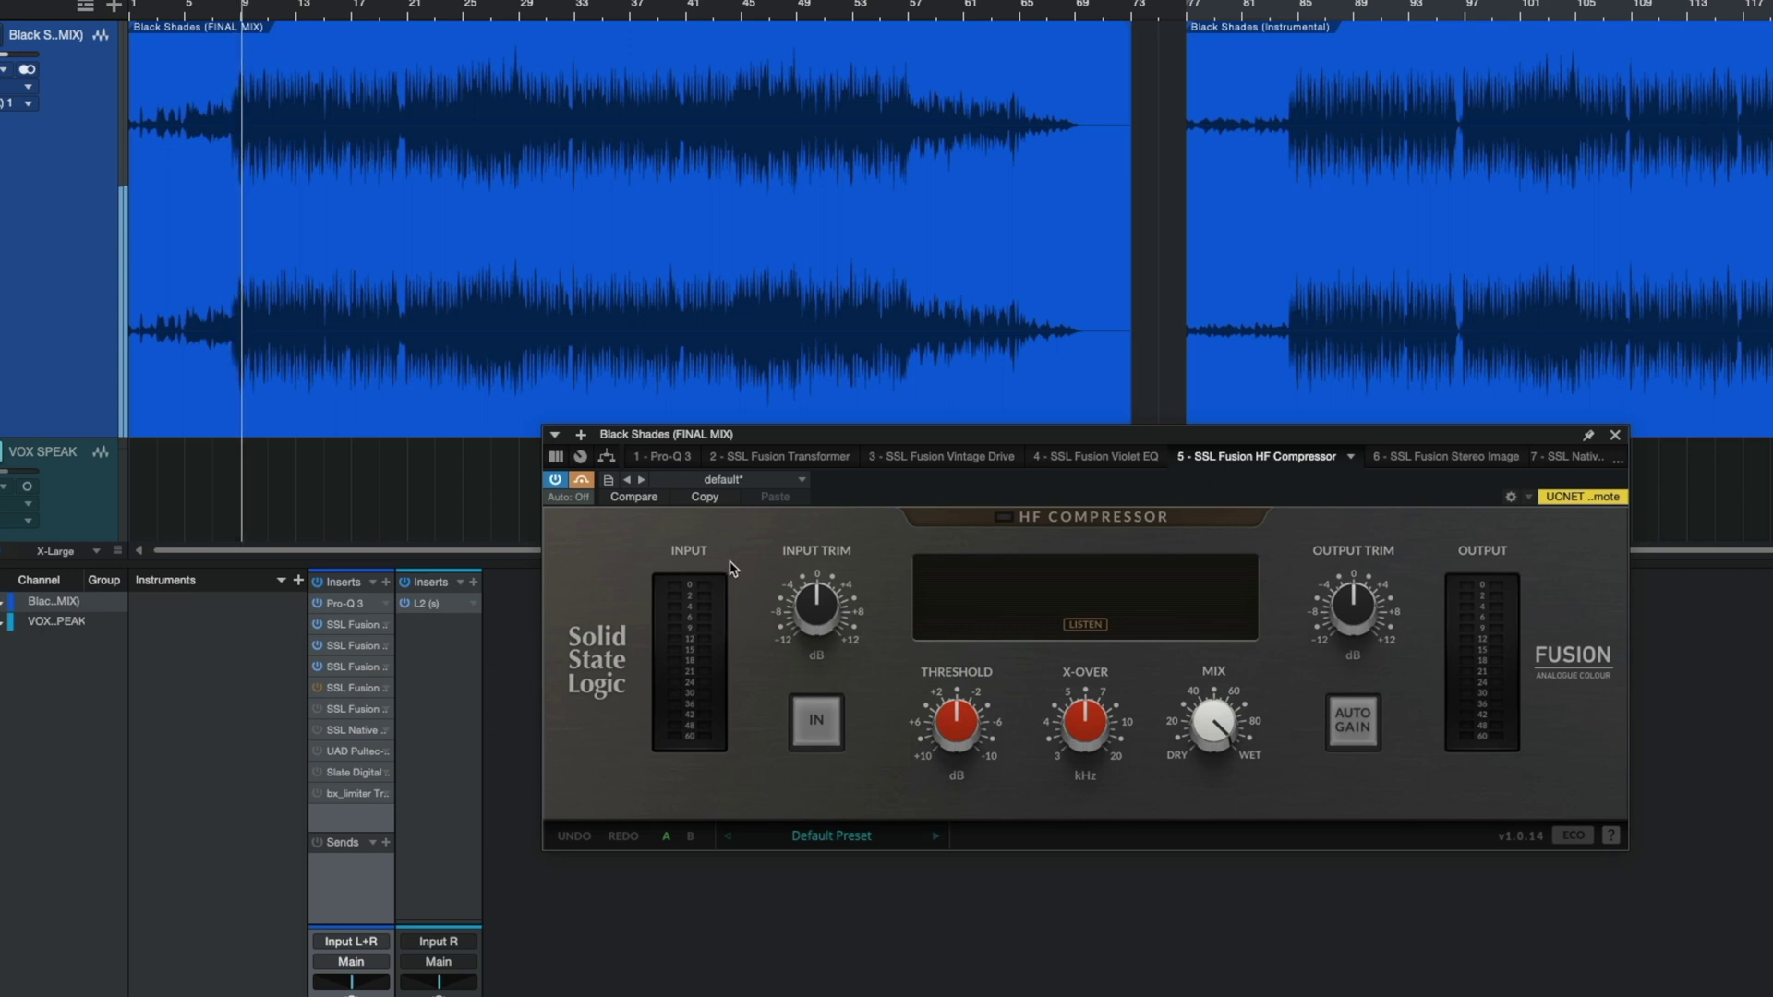
pyautogui.moveTo(957, 734)
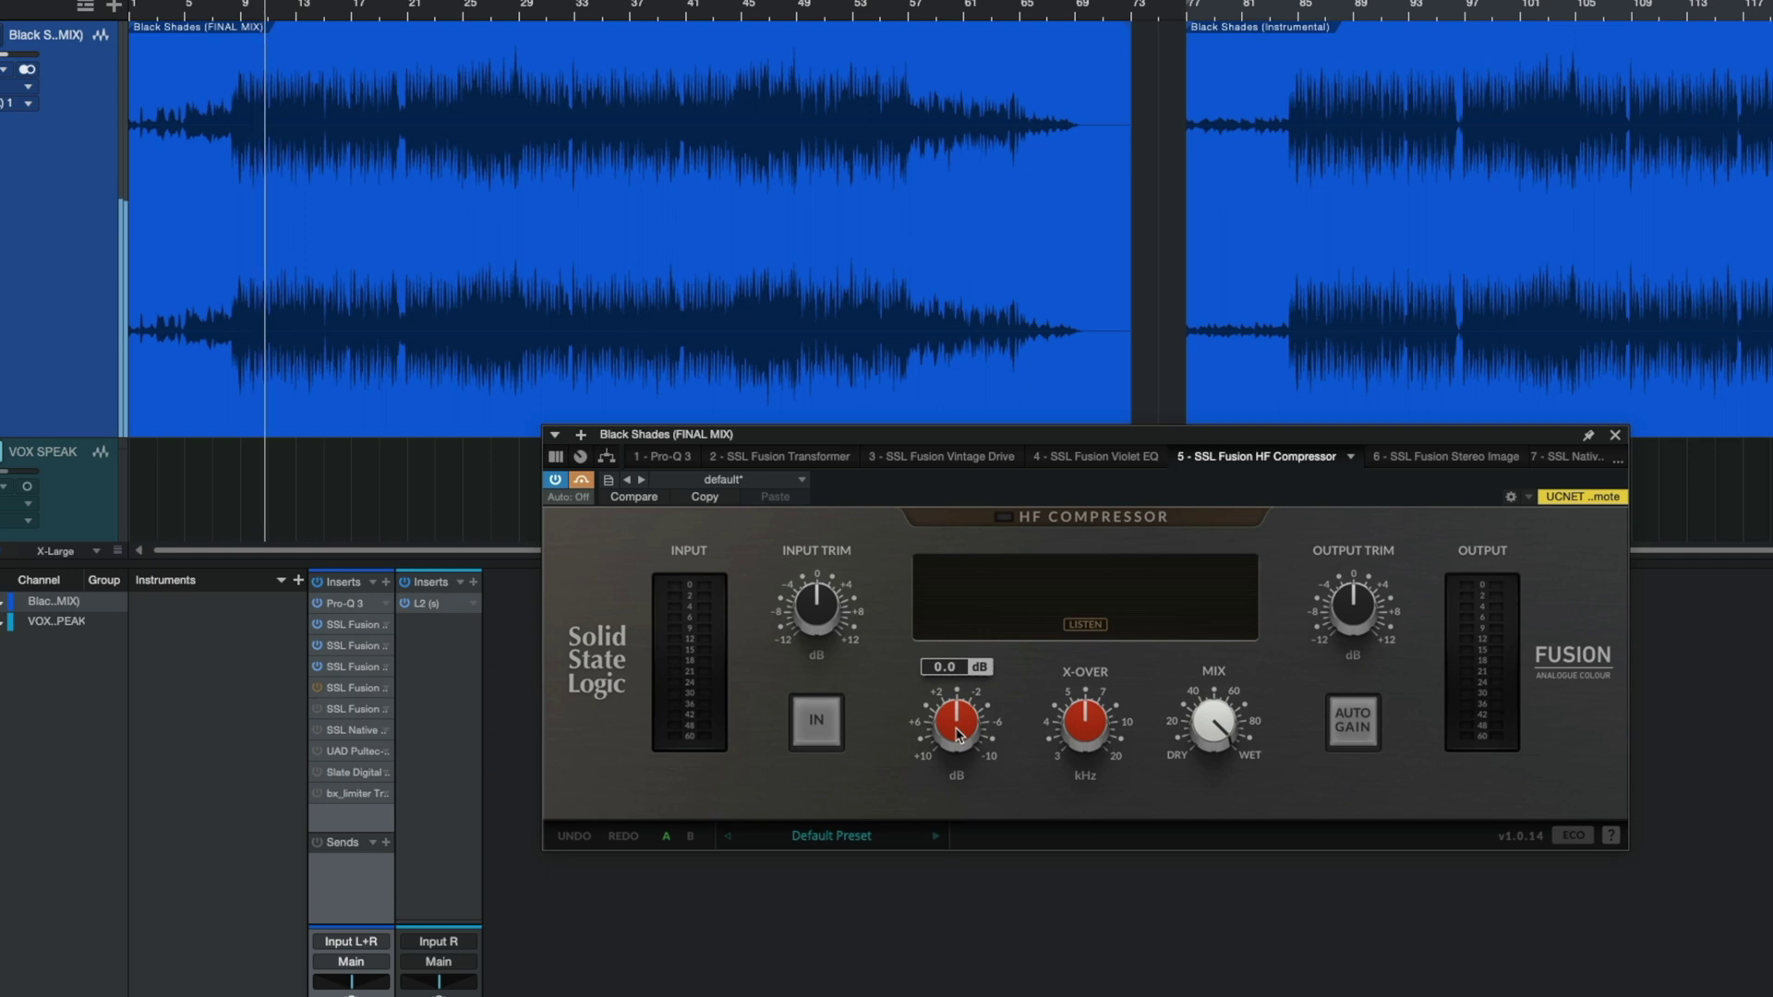
pyautogui.click(579, 481)
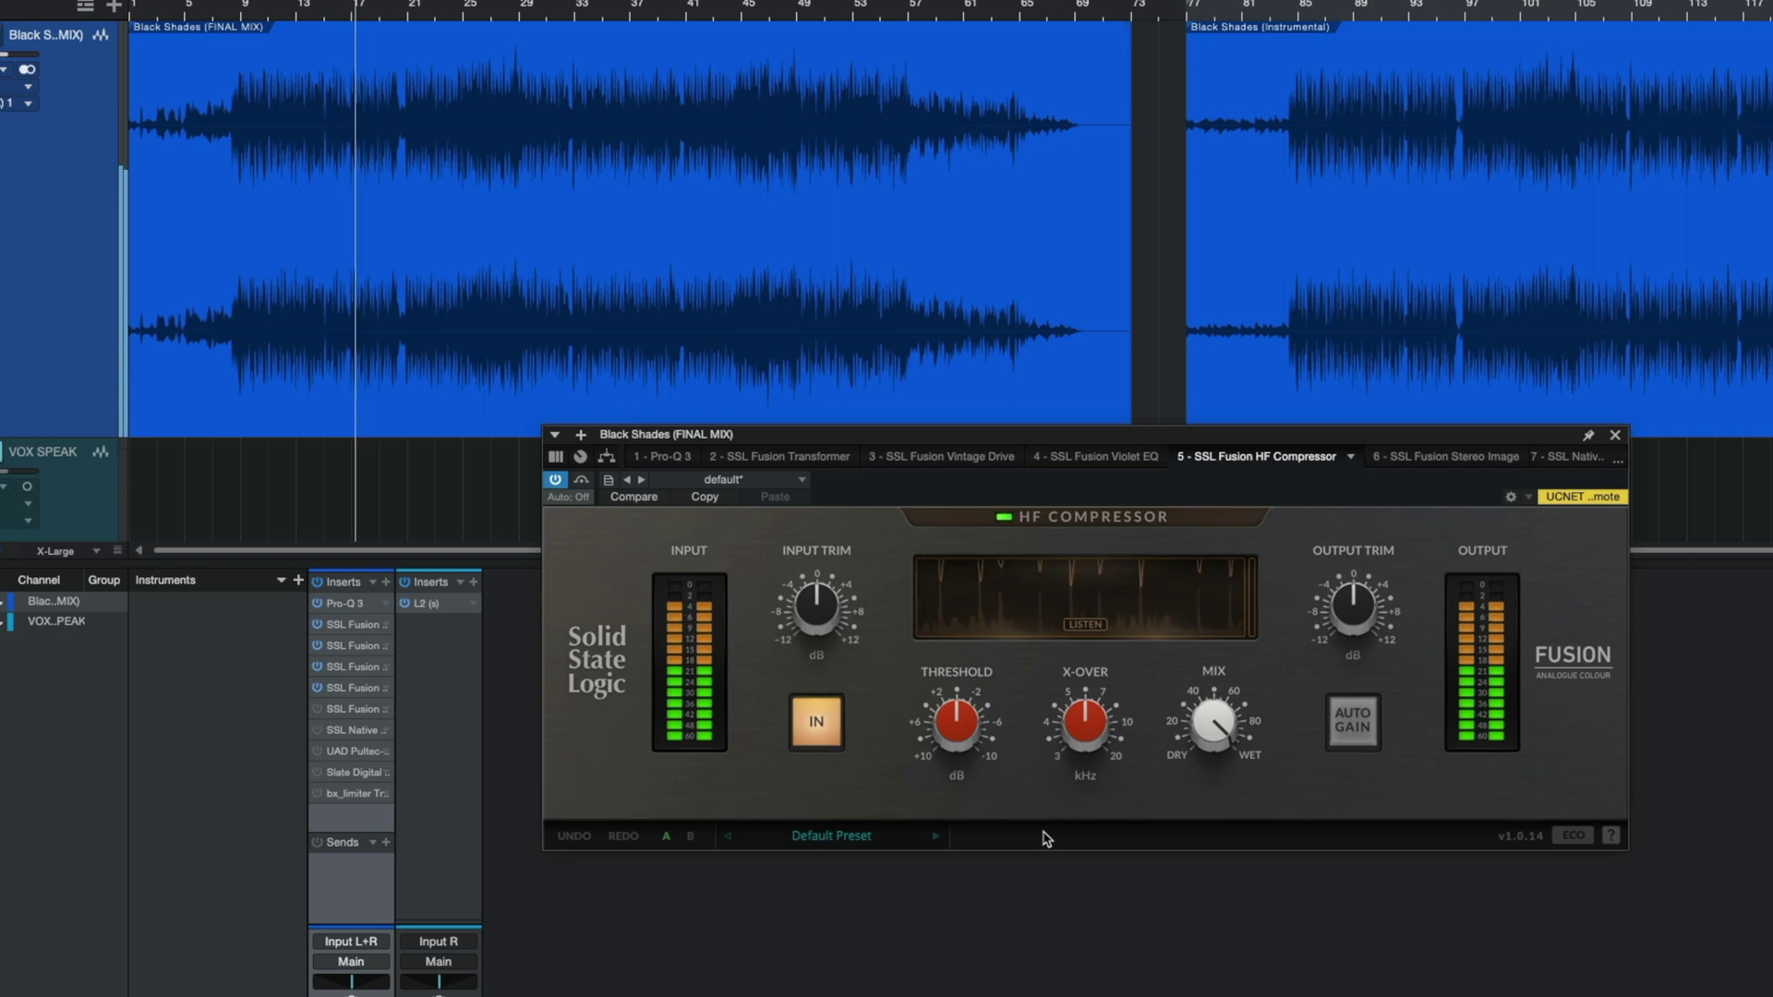
pyautogui.press('space')
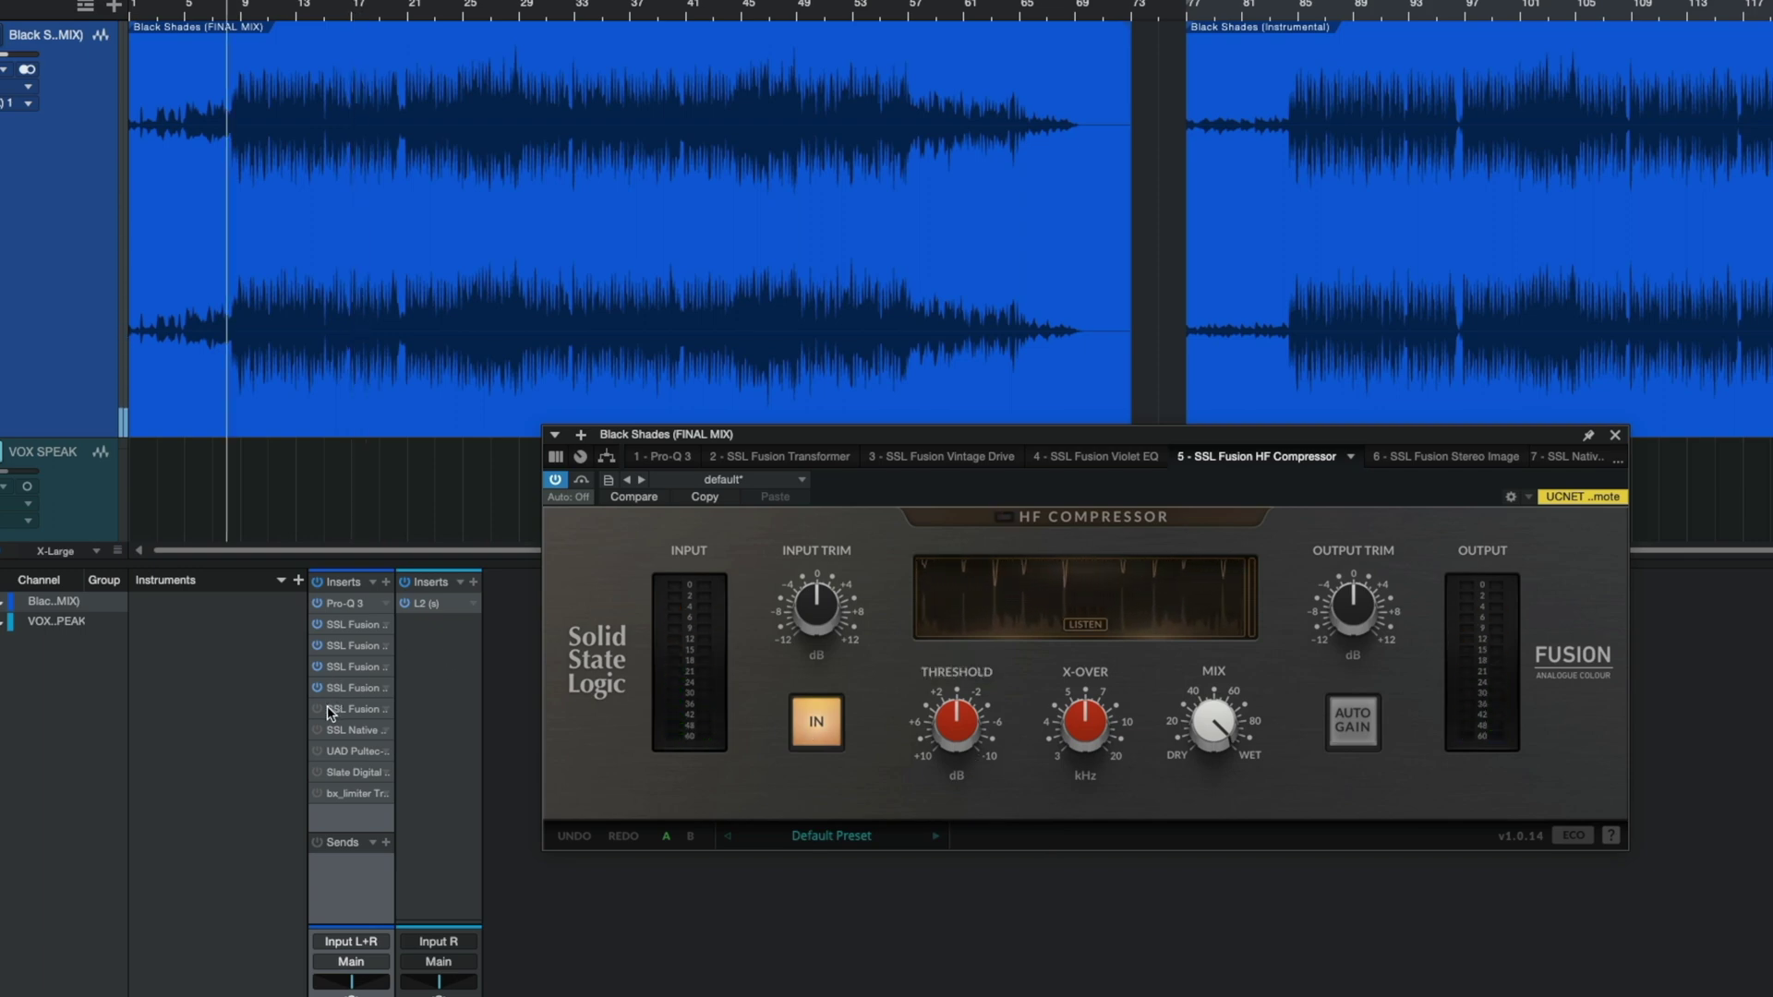
# Step: Activate the SSL Fusion Stereo Image insert and compare the playing mix with it bypassed and active, leaving it out of bypass
pyautogui.click(365, 709)
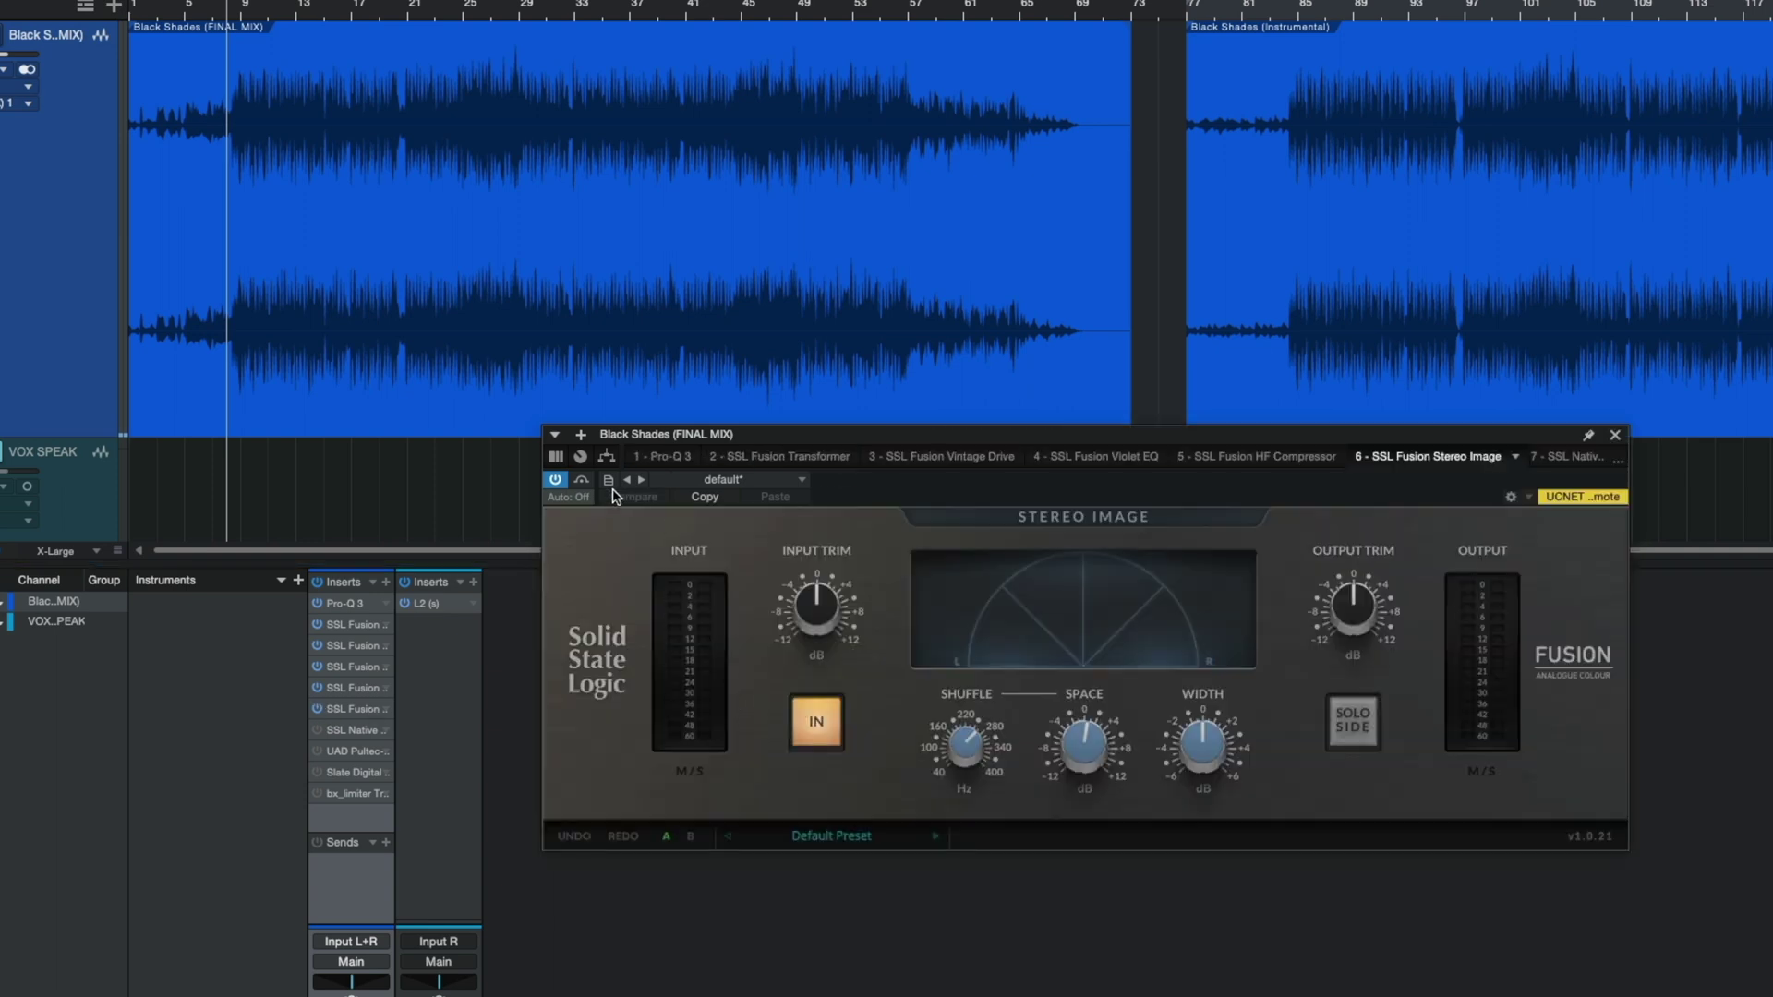
pyautogui.click(576, 481)
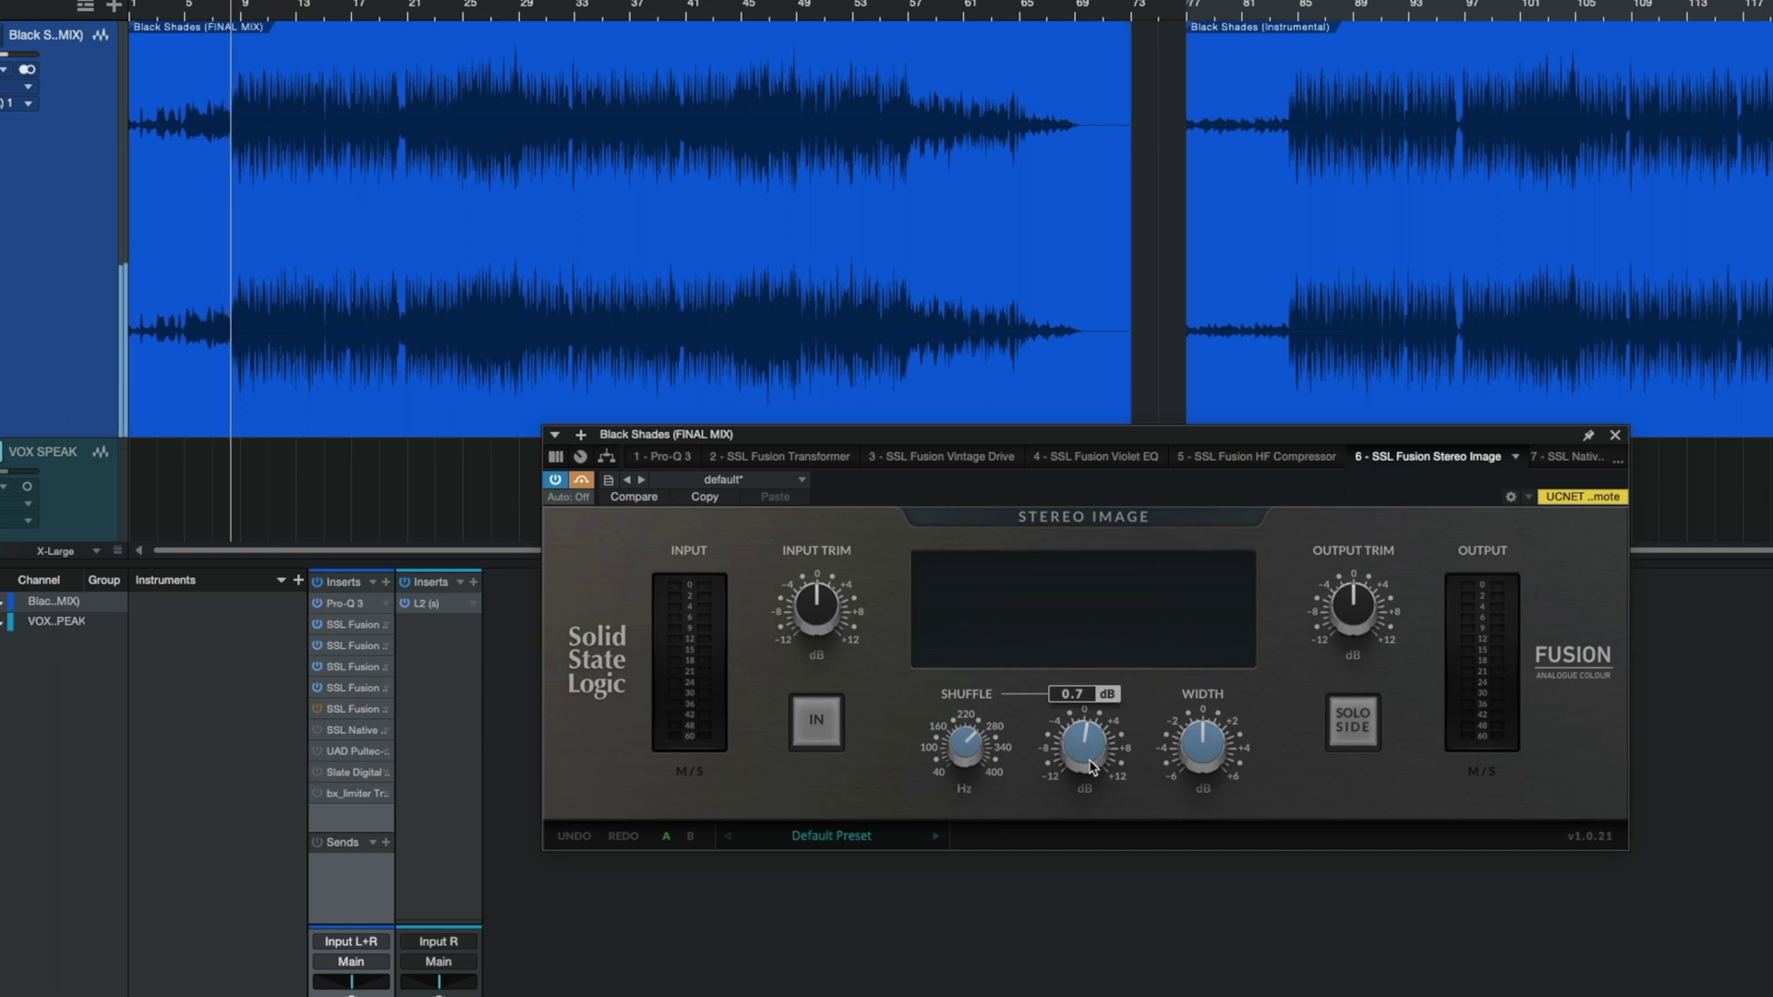
pyautogui.click(583, 481)
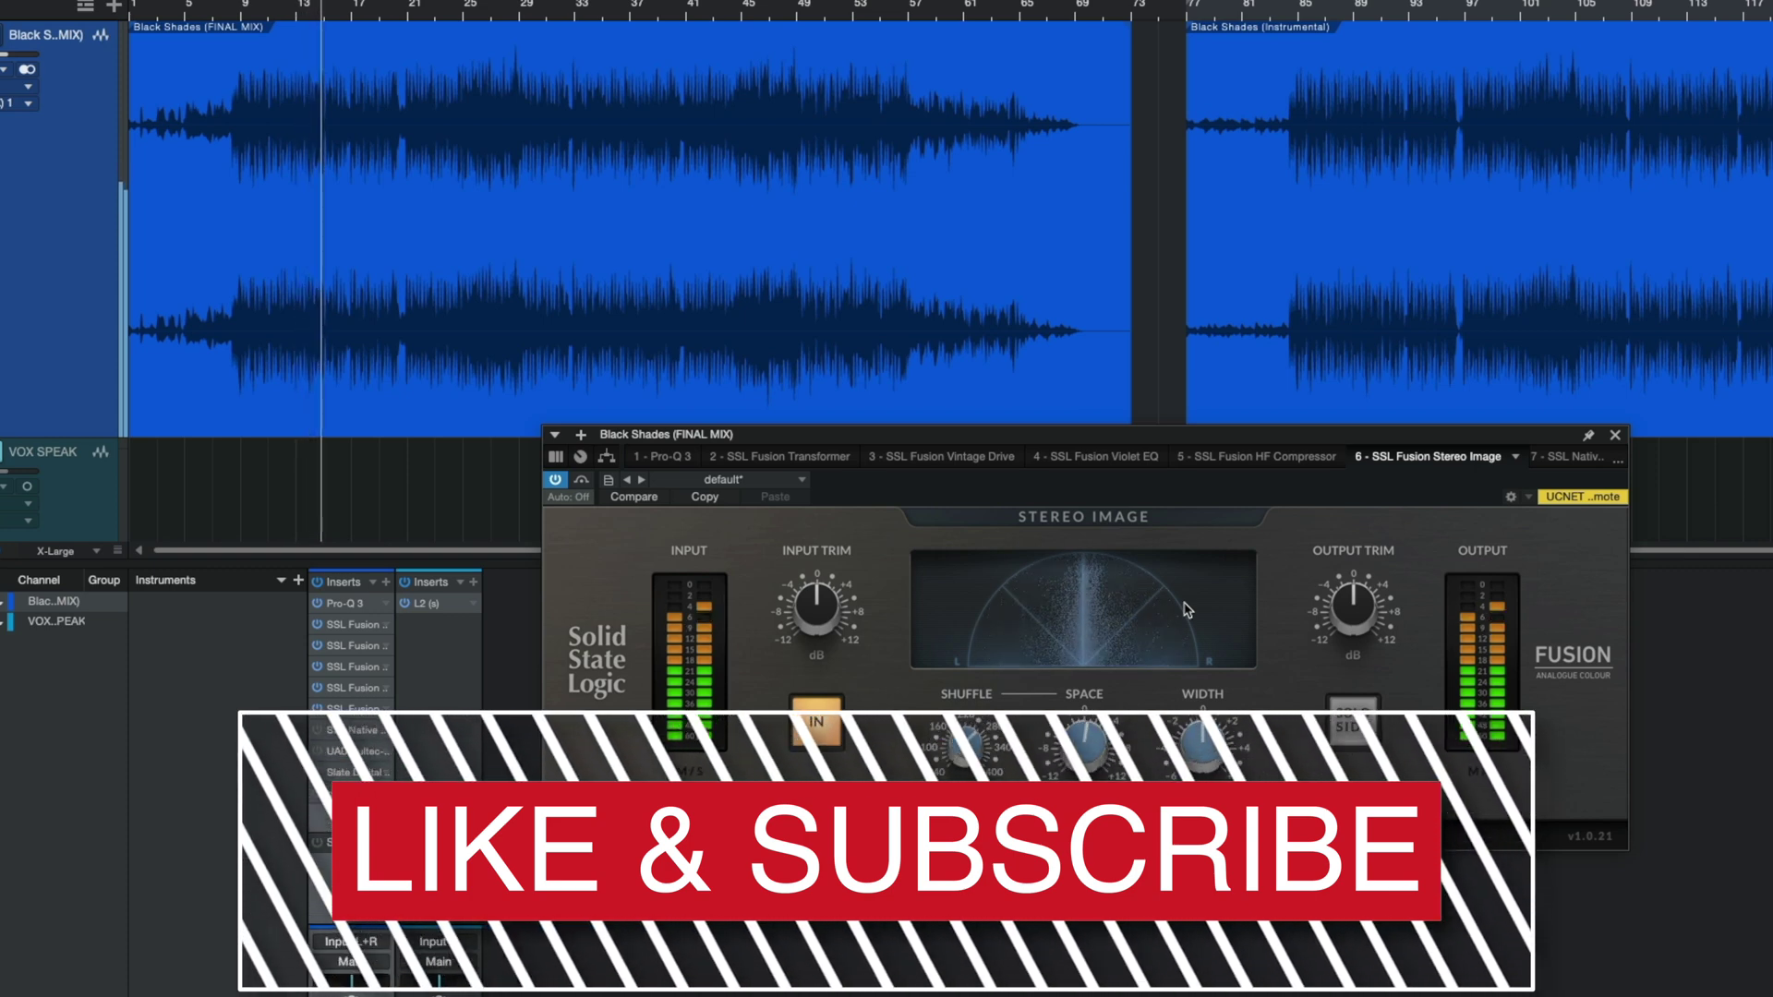
# Step: Audition increased Width and Space settings on the Stereo Image during playback, restore both knobs, and stop playback
pyautogui.moveTo(1212, 741)
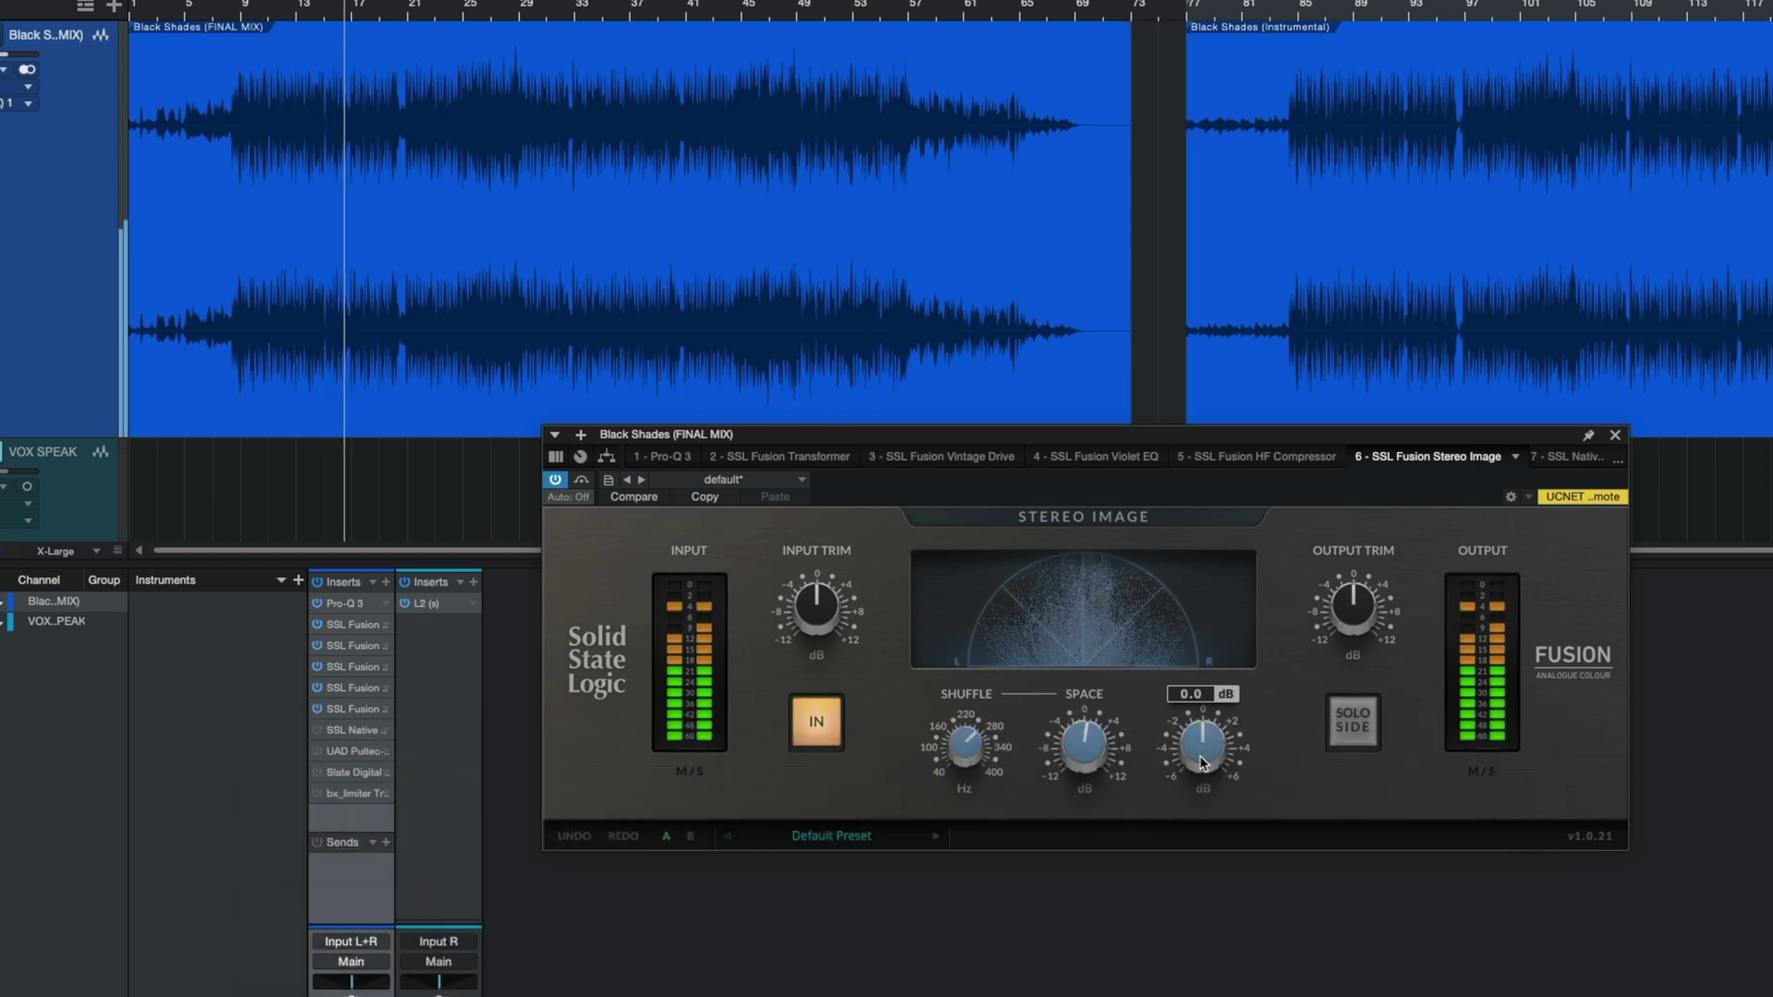
pyautogui.moveTo(1202, 763); pyautogui.dragTo(1202, 658)
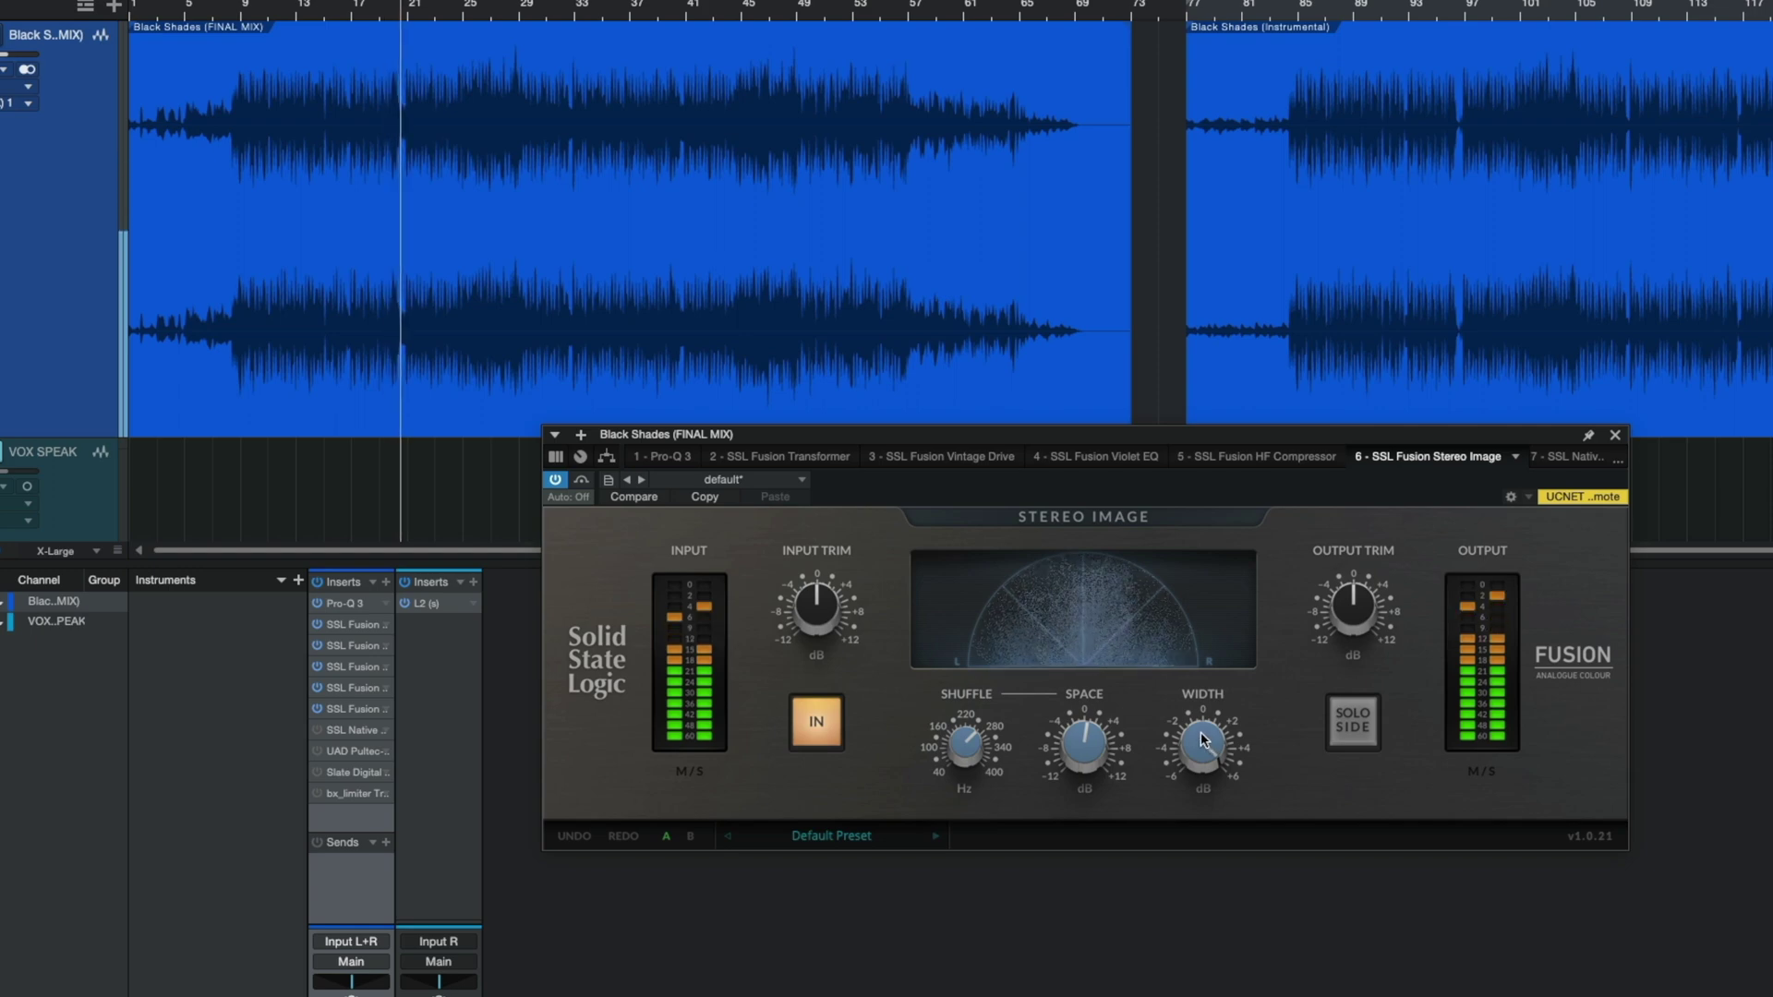
pyautogui.moveTo(1202, 739); pyautogui.dragTo(1198, 800)
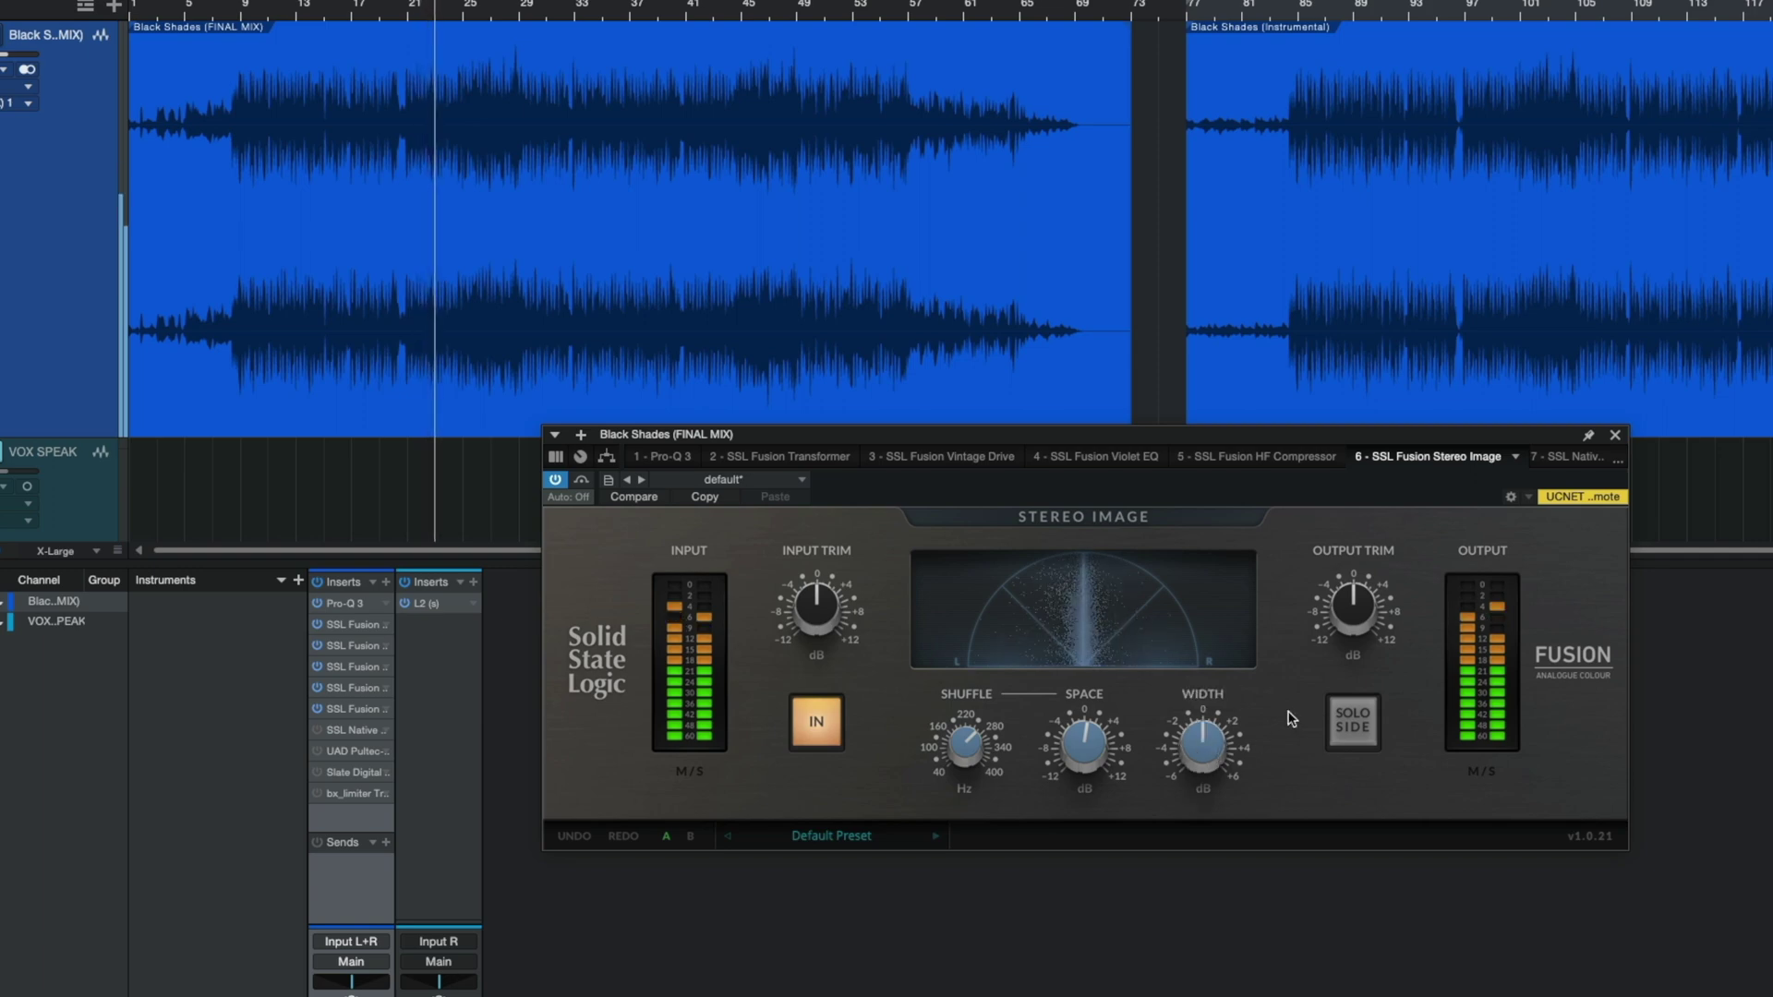
pyautogui.moveTo(1078, 759)
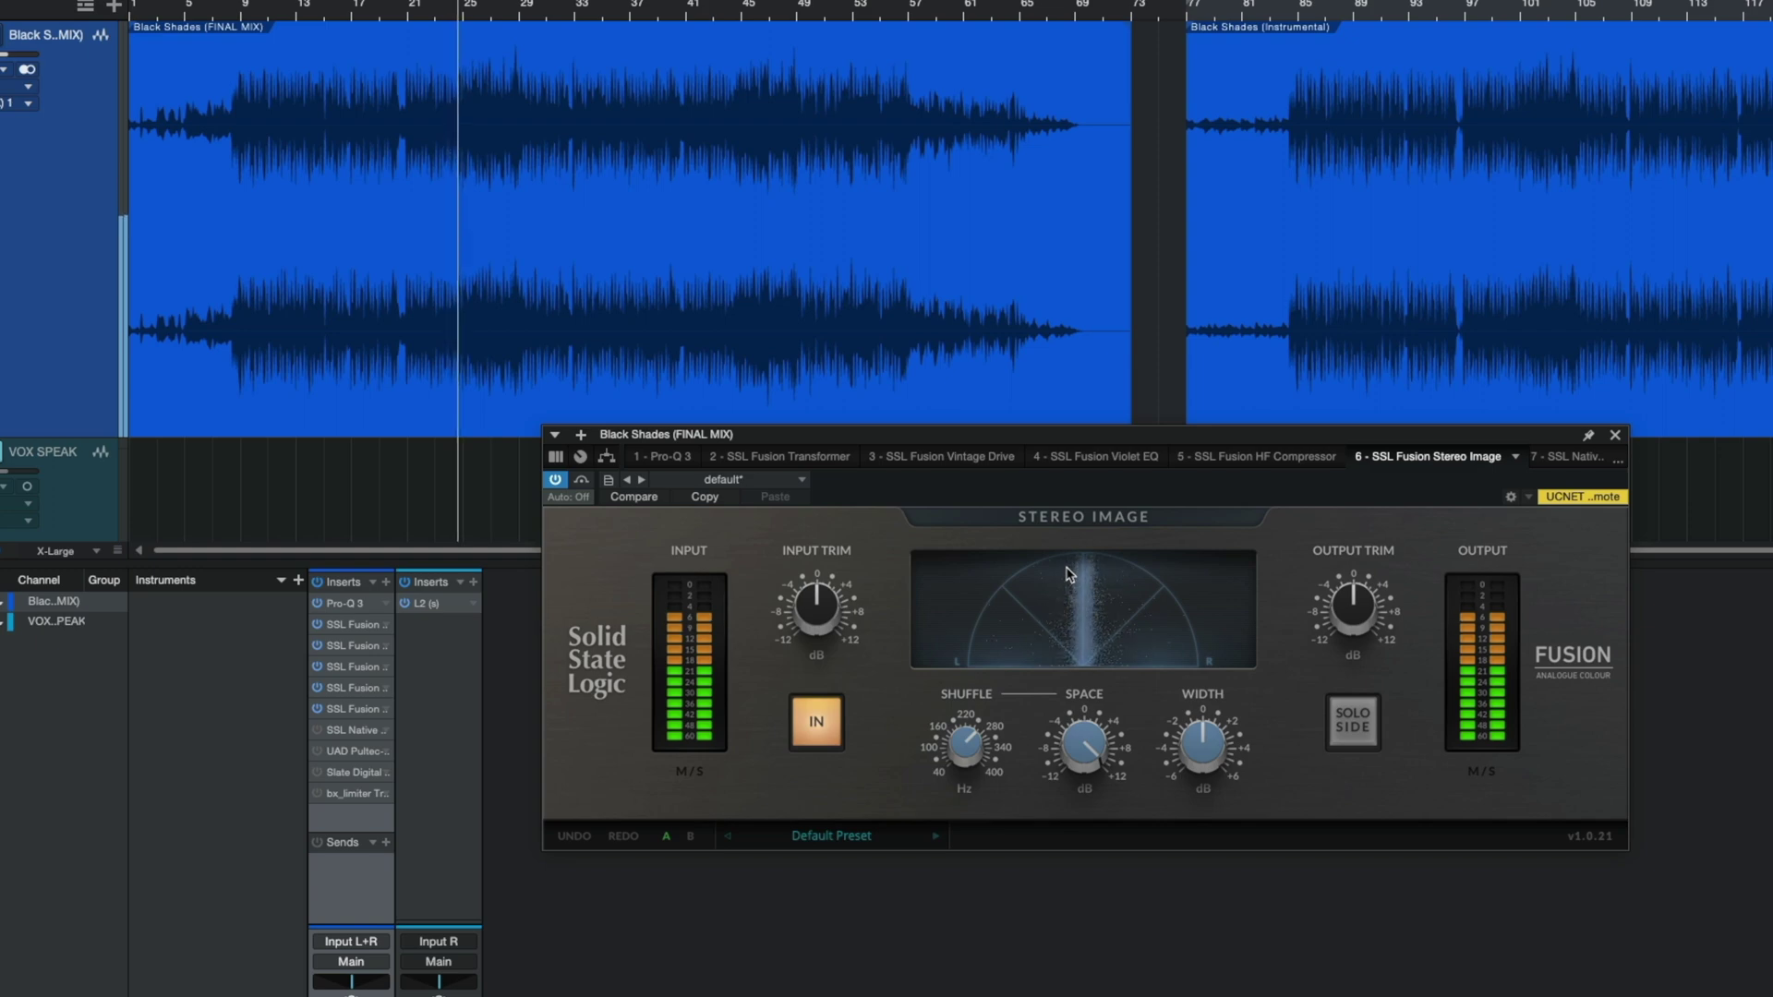
pyautogui.press('space')
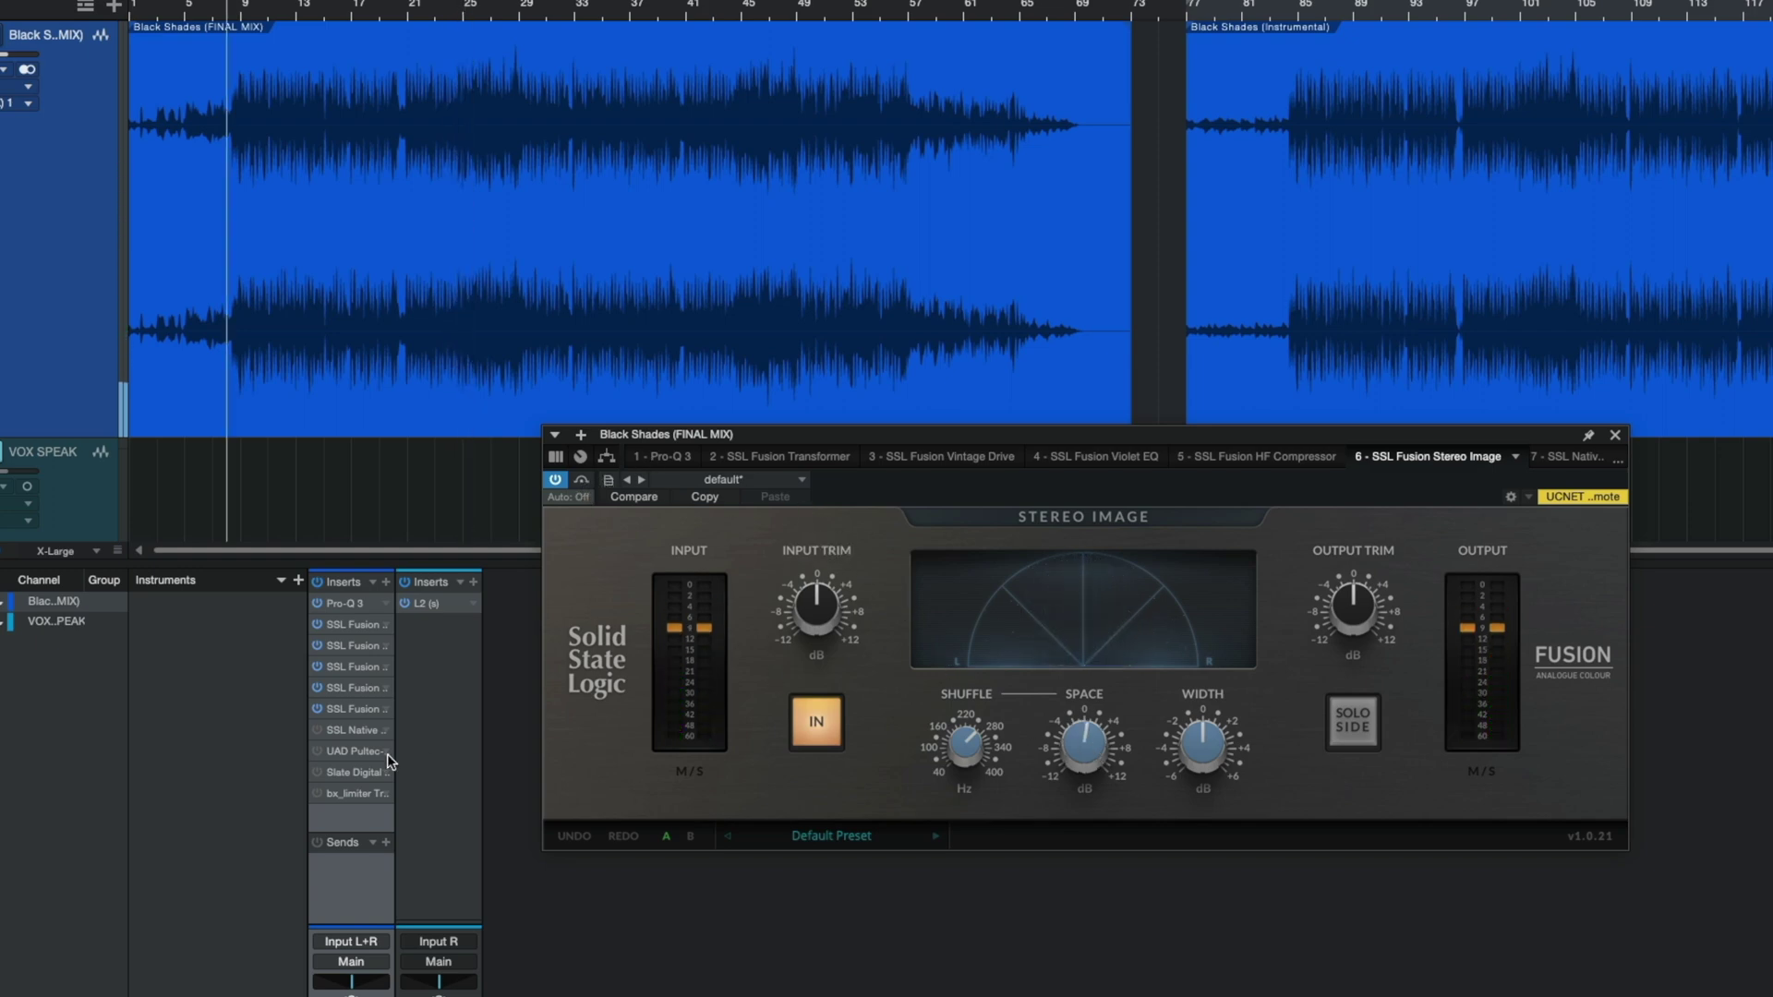
# Step: View the SSL Native Channel Strip 2 insert, leave it inactive, and close the plug-in window
pyautogui.click(349, 730)
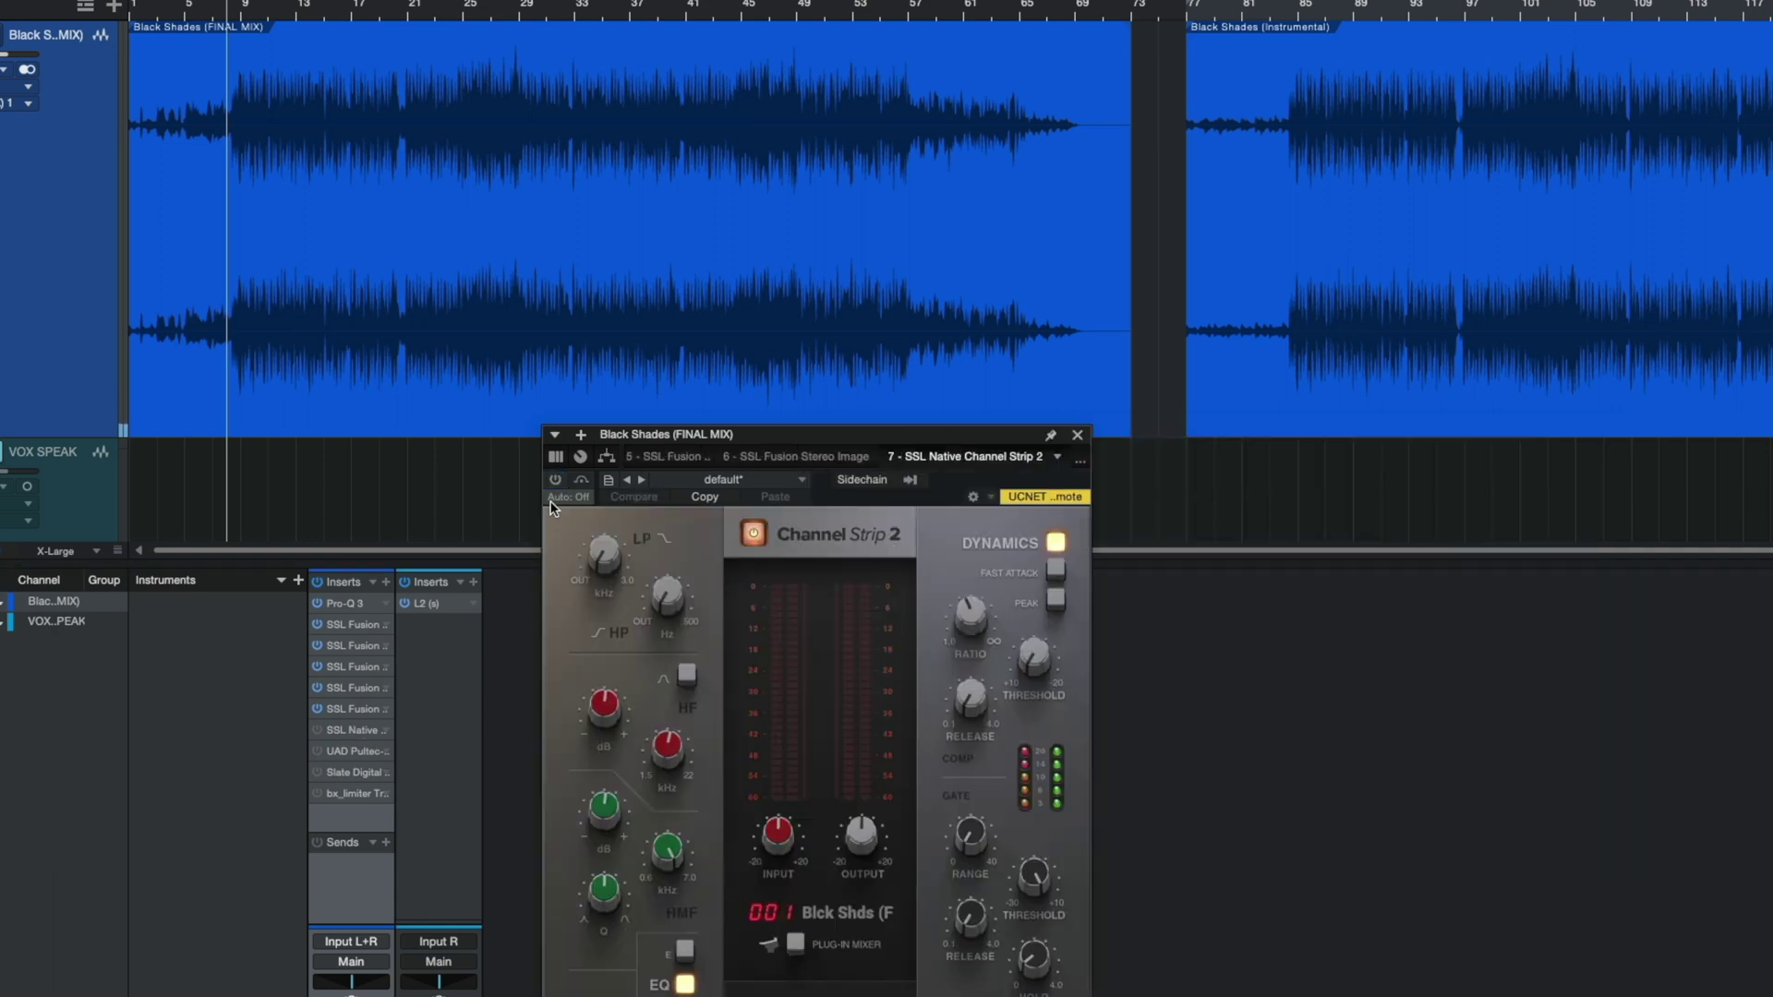
pyautogui.click(556, 479)
pyautogui.click(1077, 436)
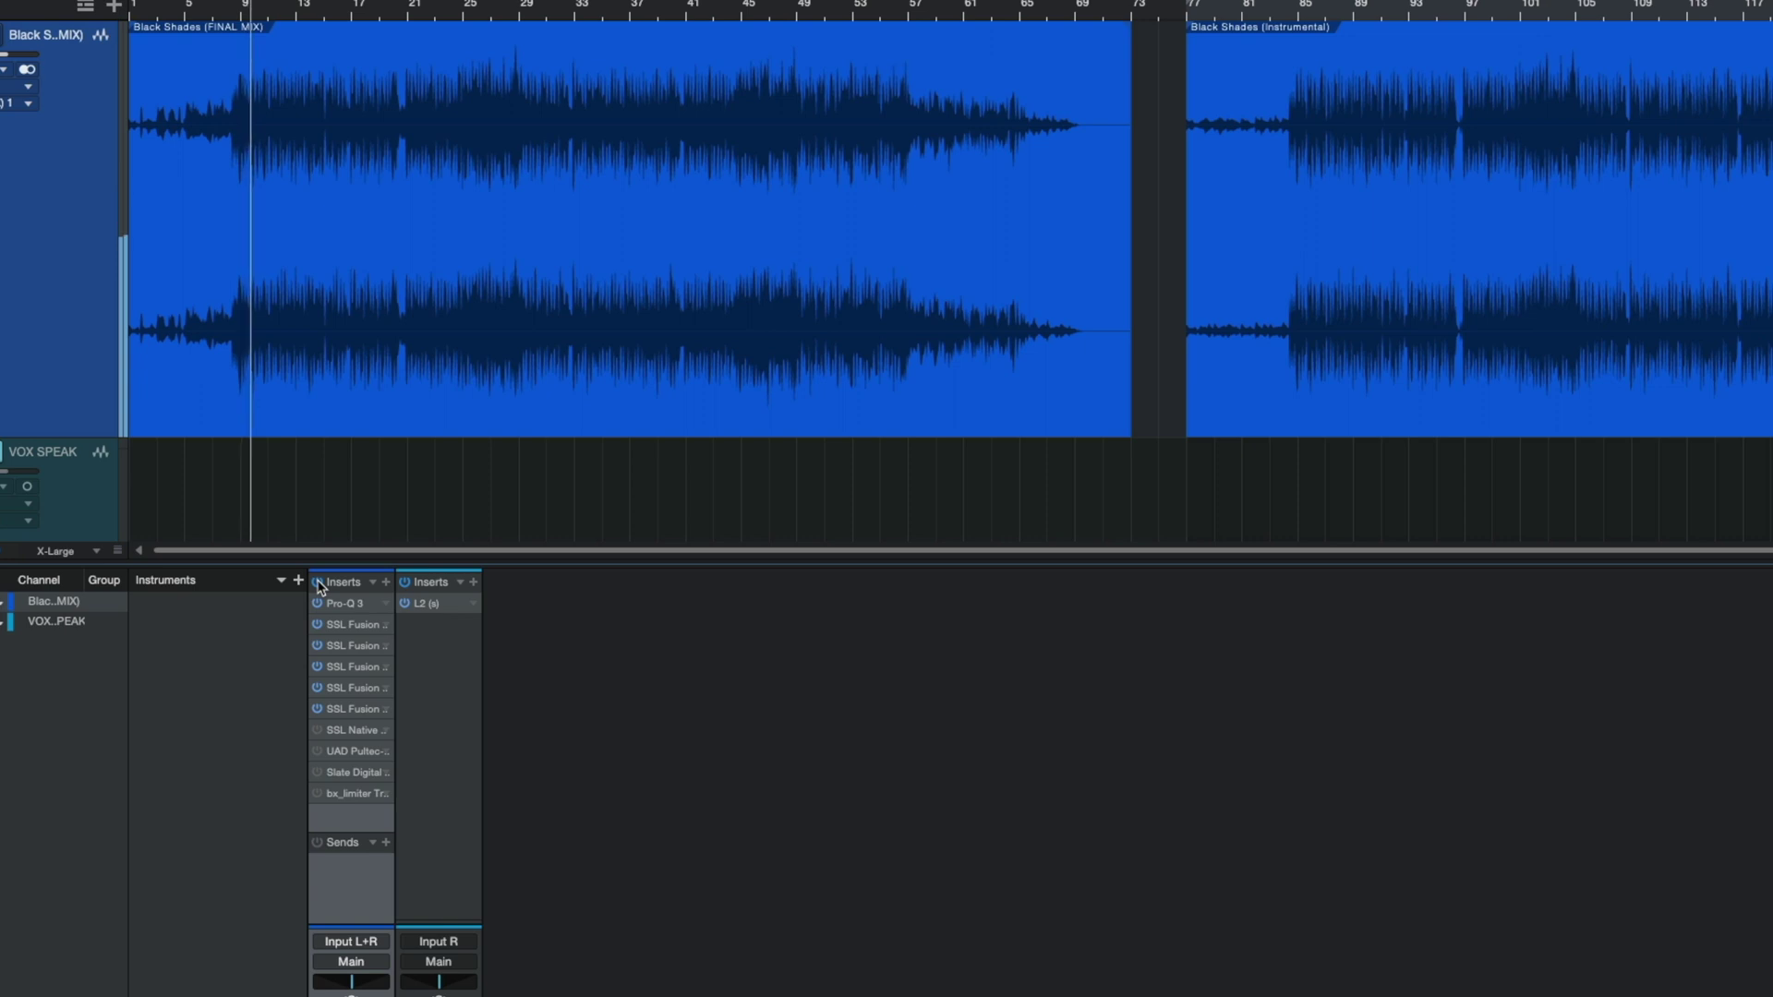
# Step: Compare the playing mix with the final mix track's whole insert chain bypassed and active twice, leave the chain active, and stop playback
pyautogui.click(320, 586)
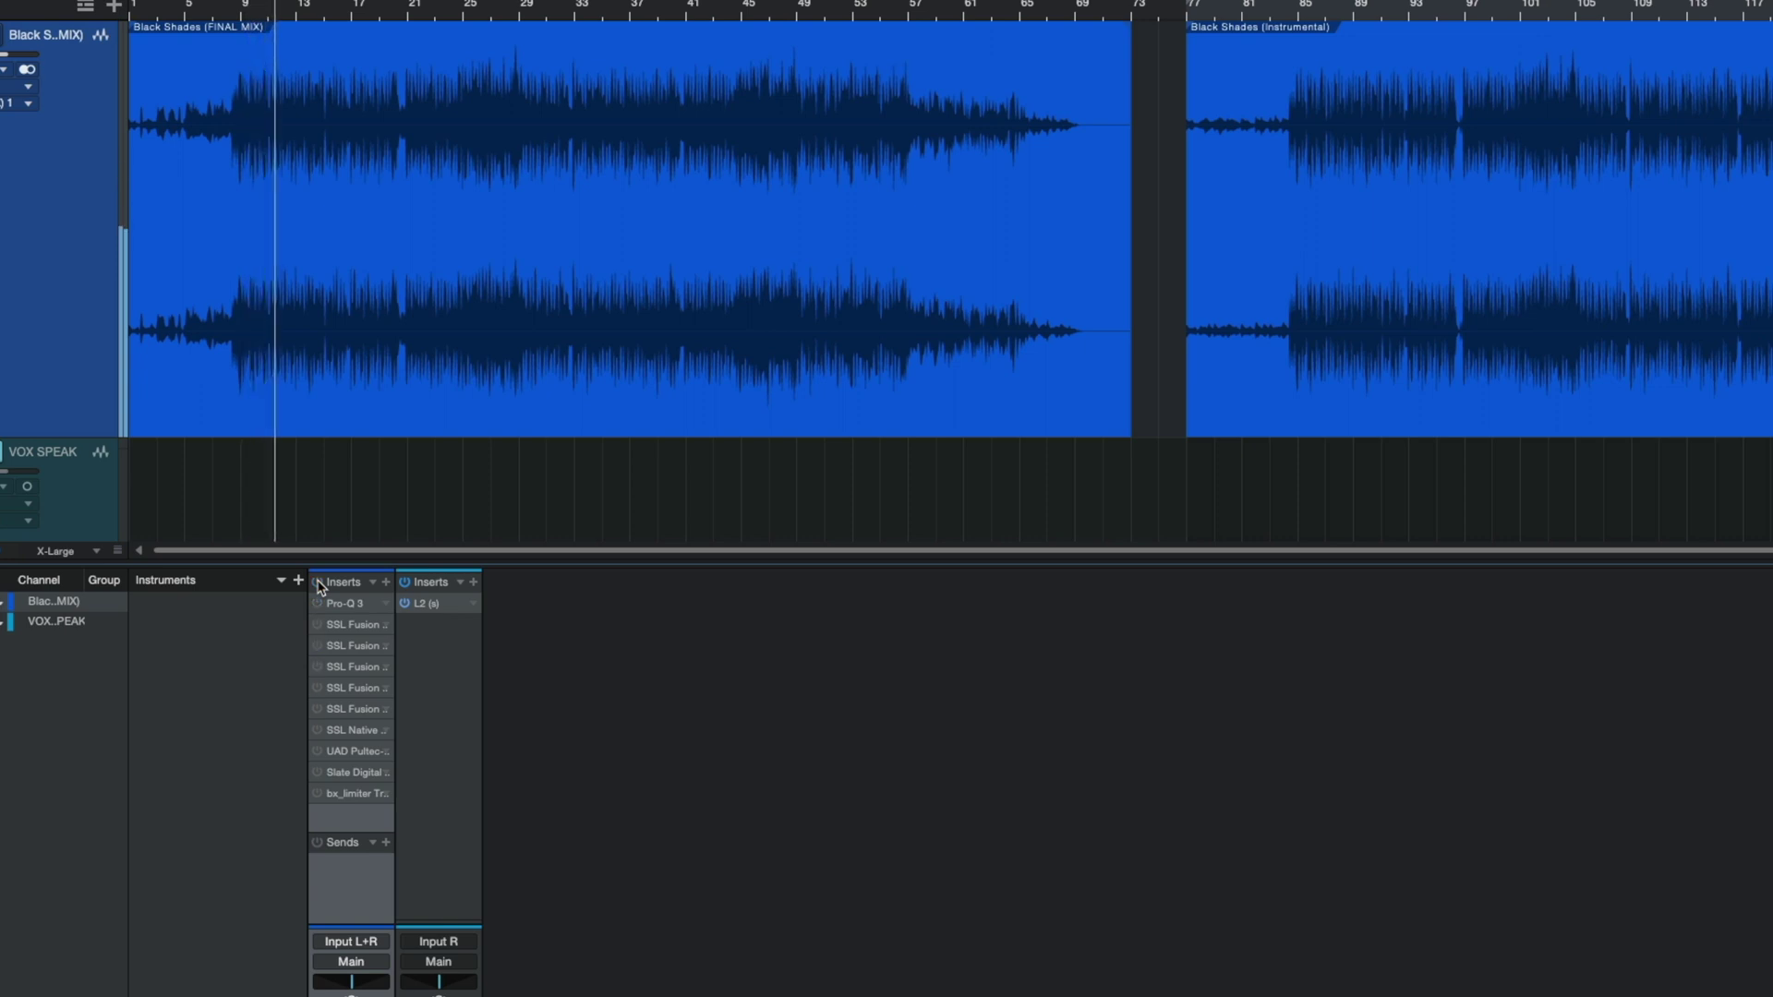
pyautogui.click(319, 585)
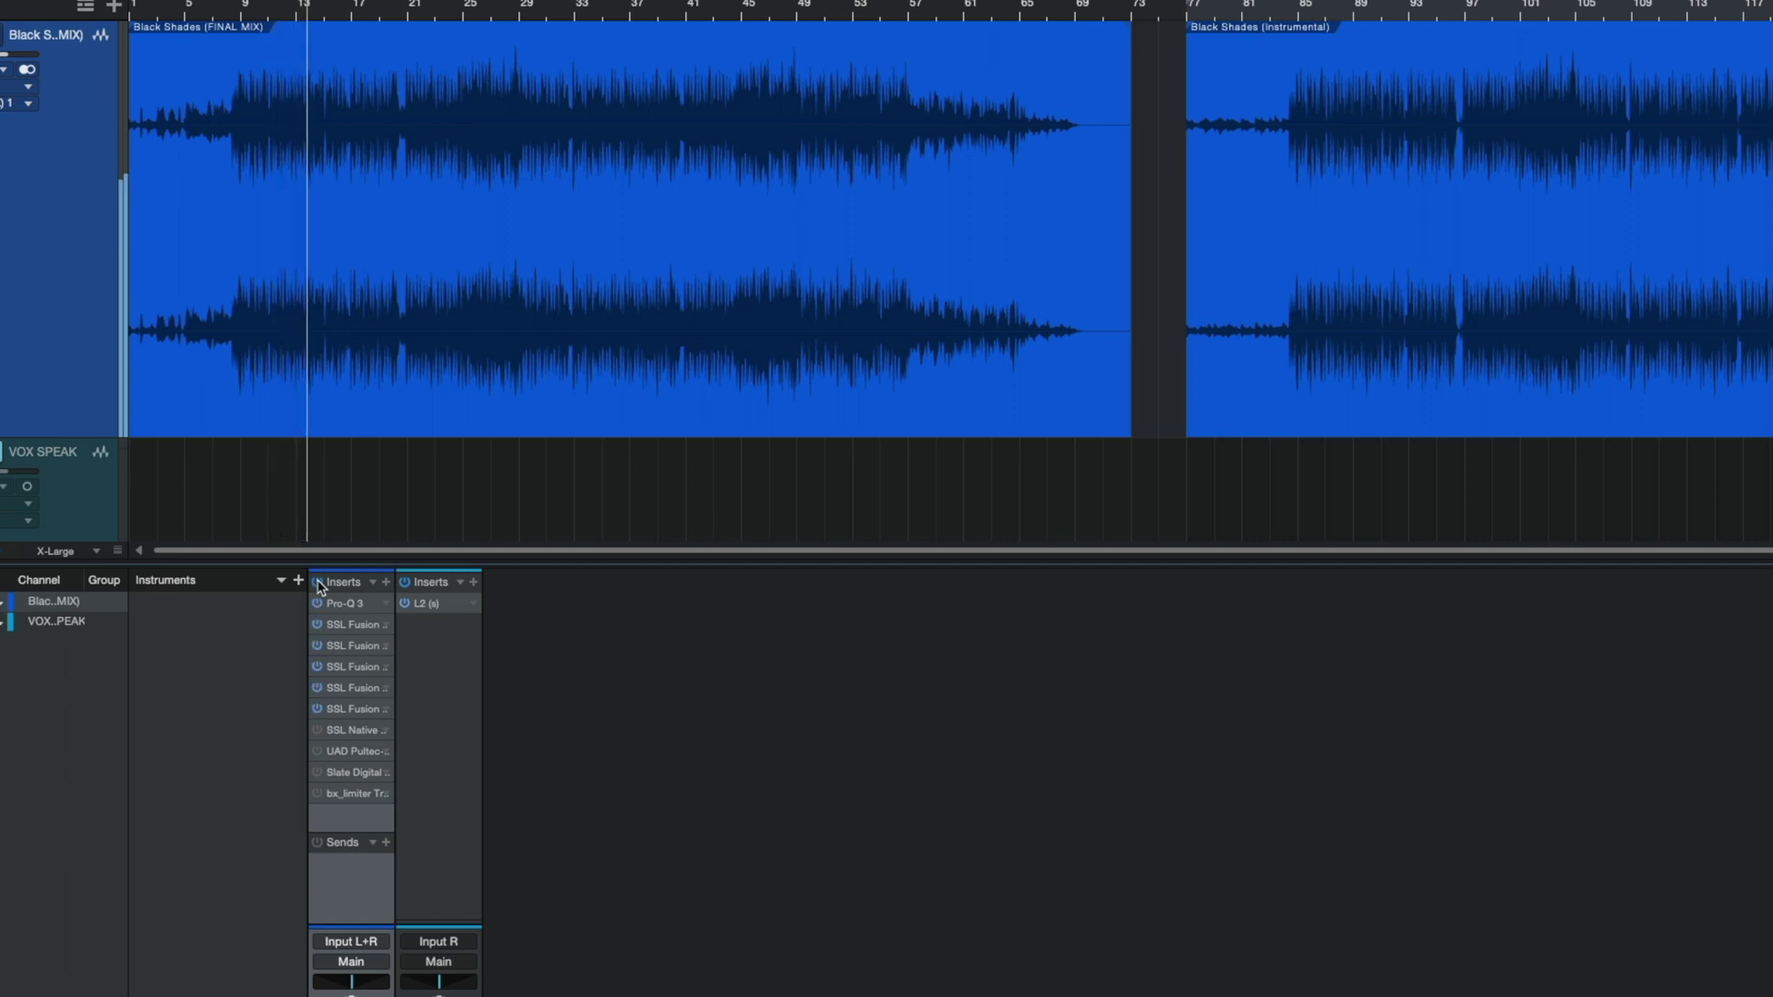
pyautogui.click(318, 583)
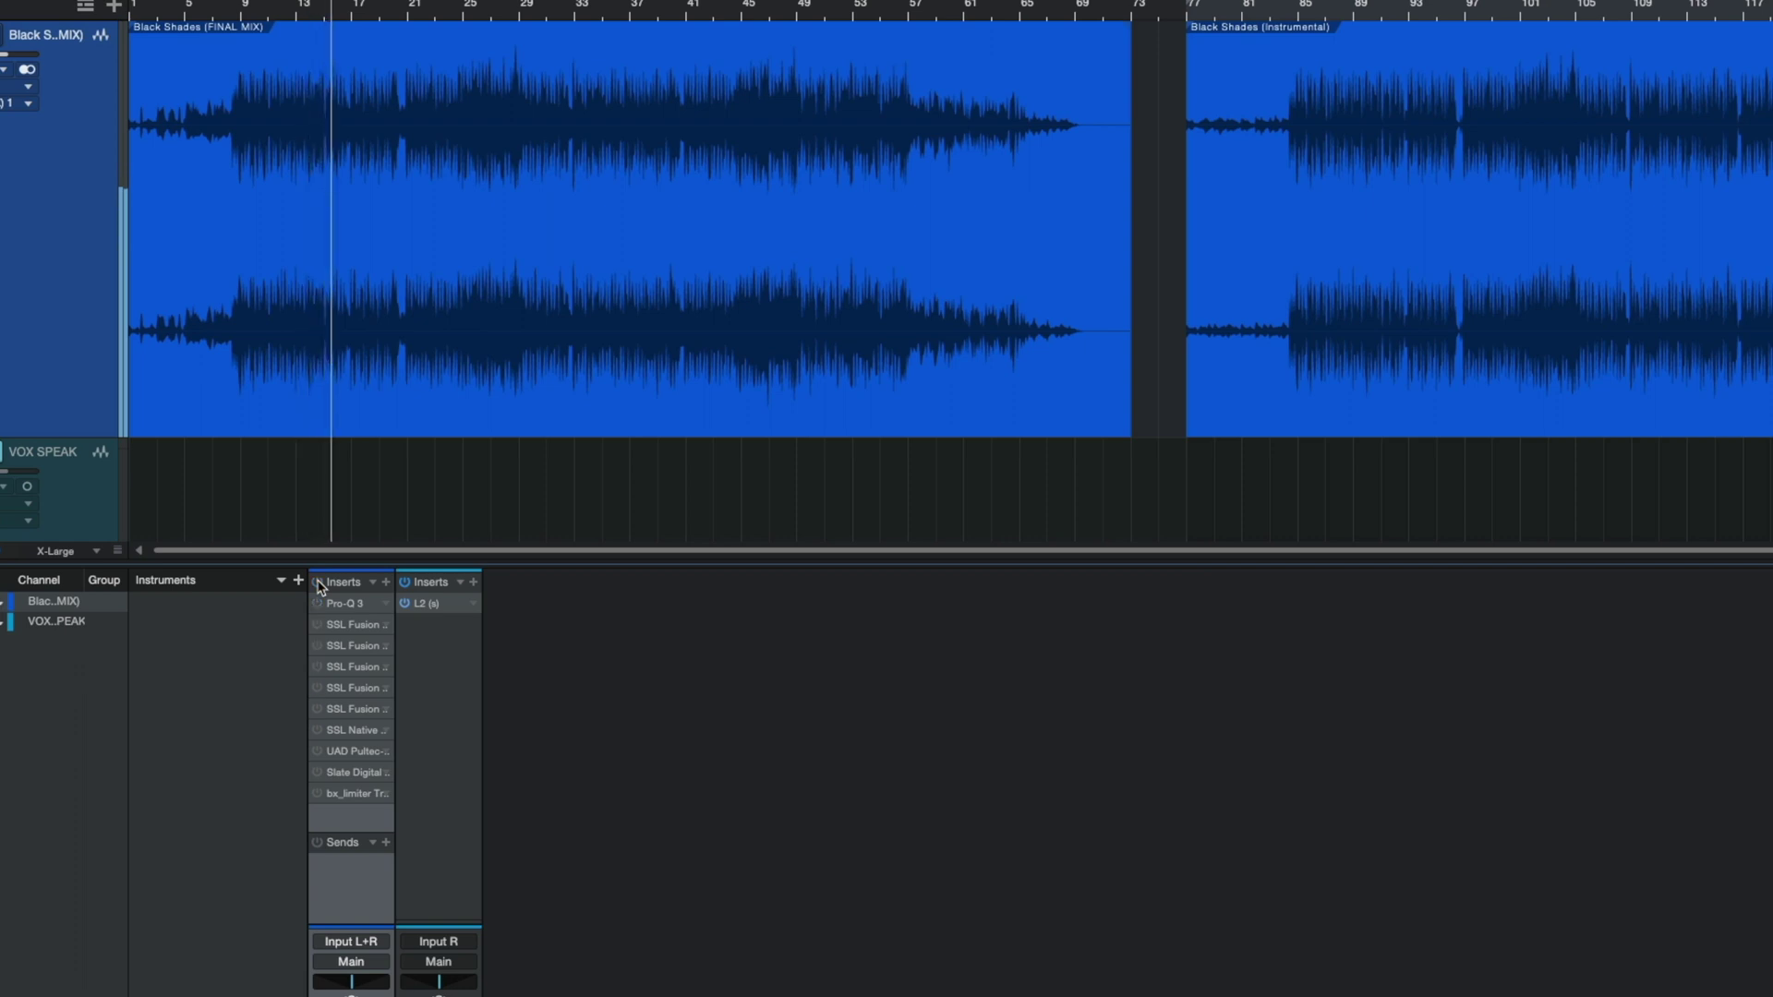
pyautogui.click(318, 583)
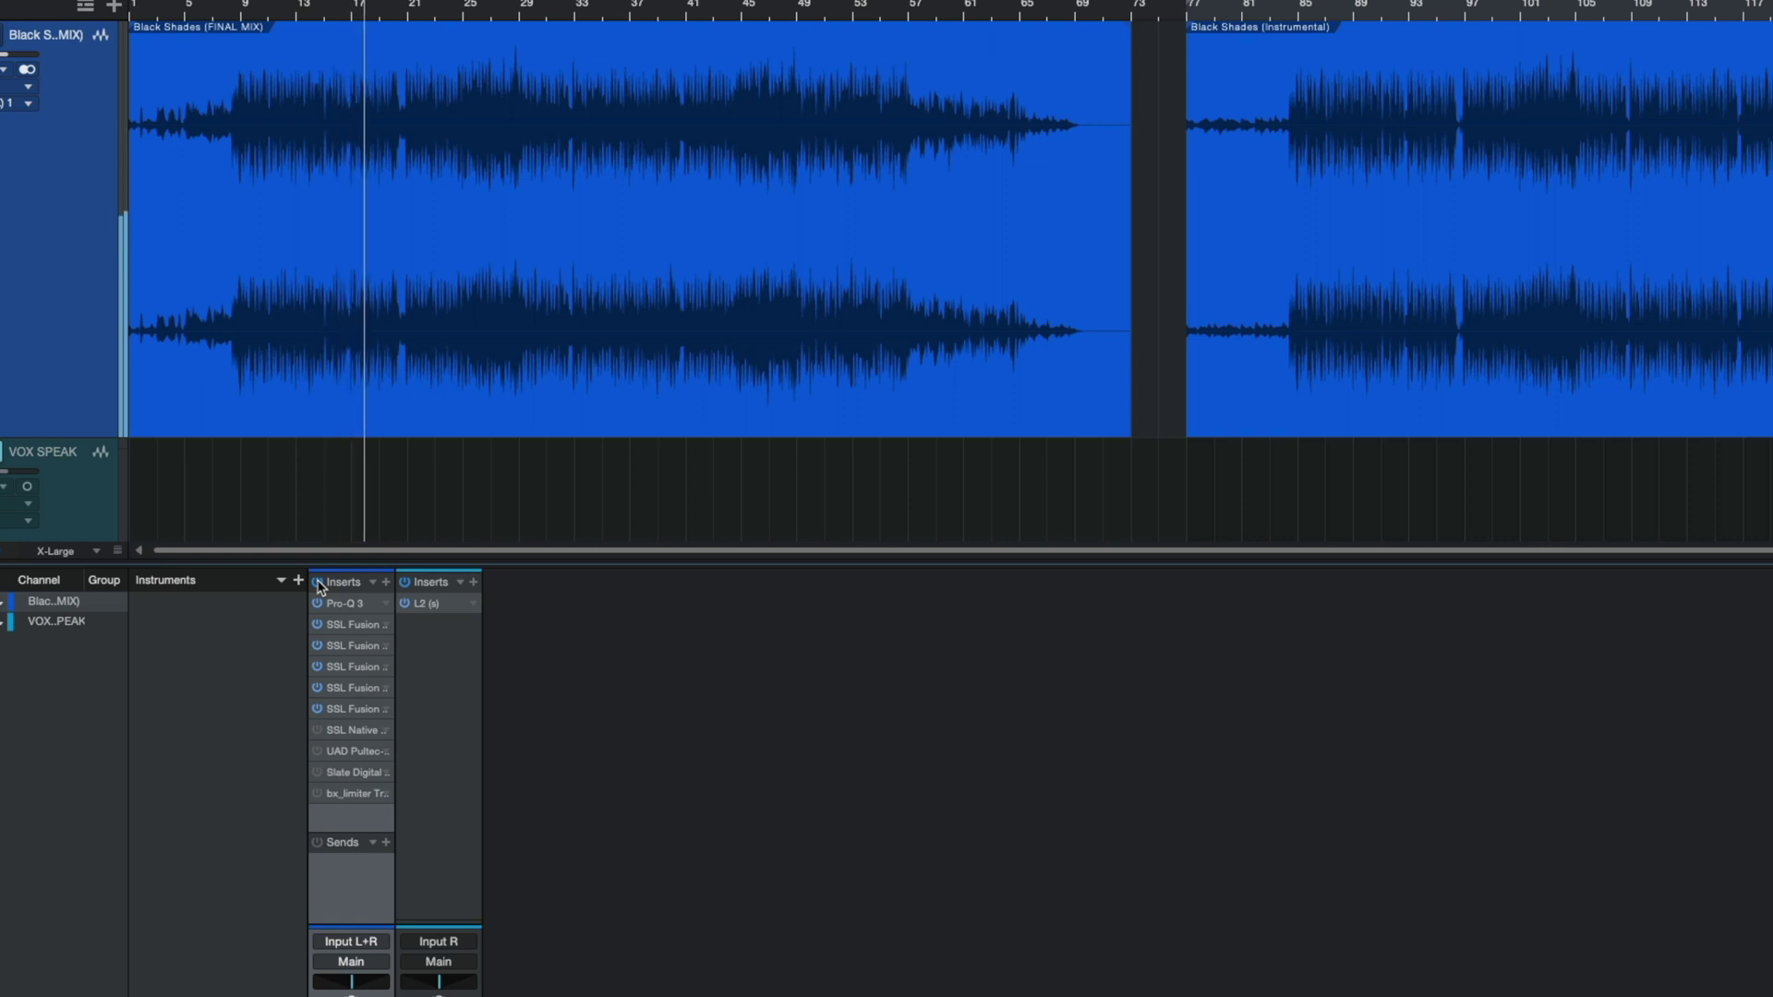
pyautogui.press('space')
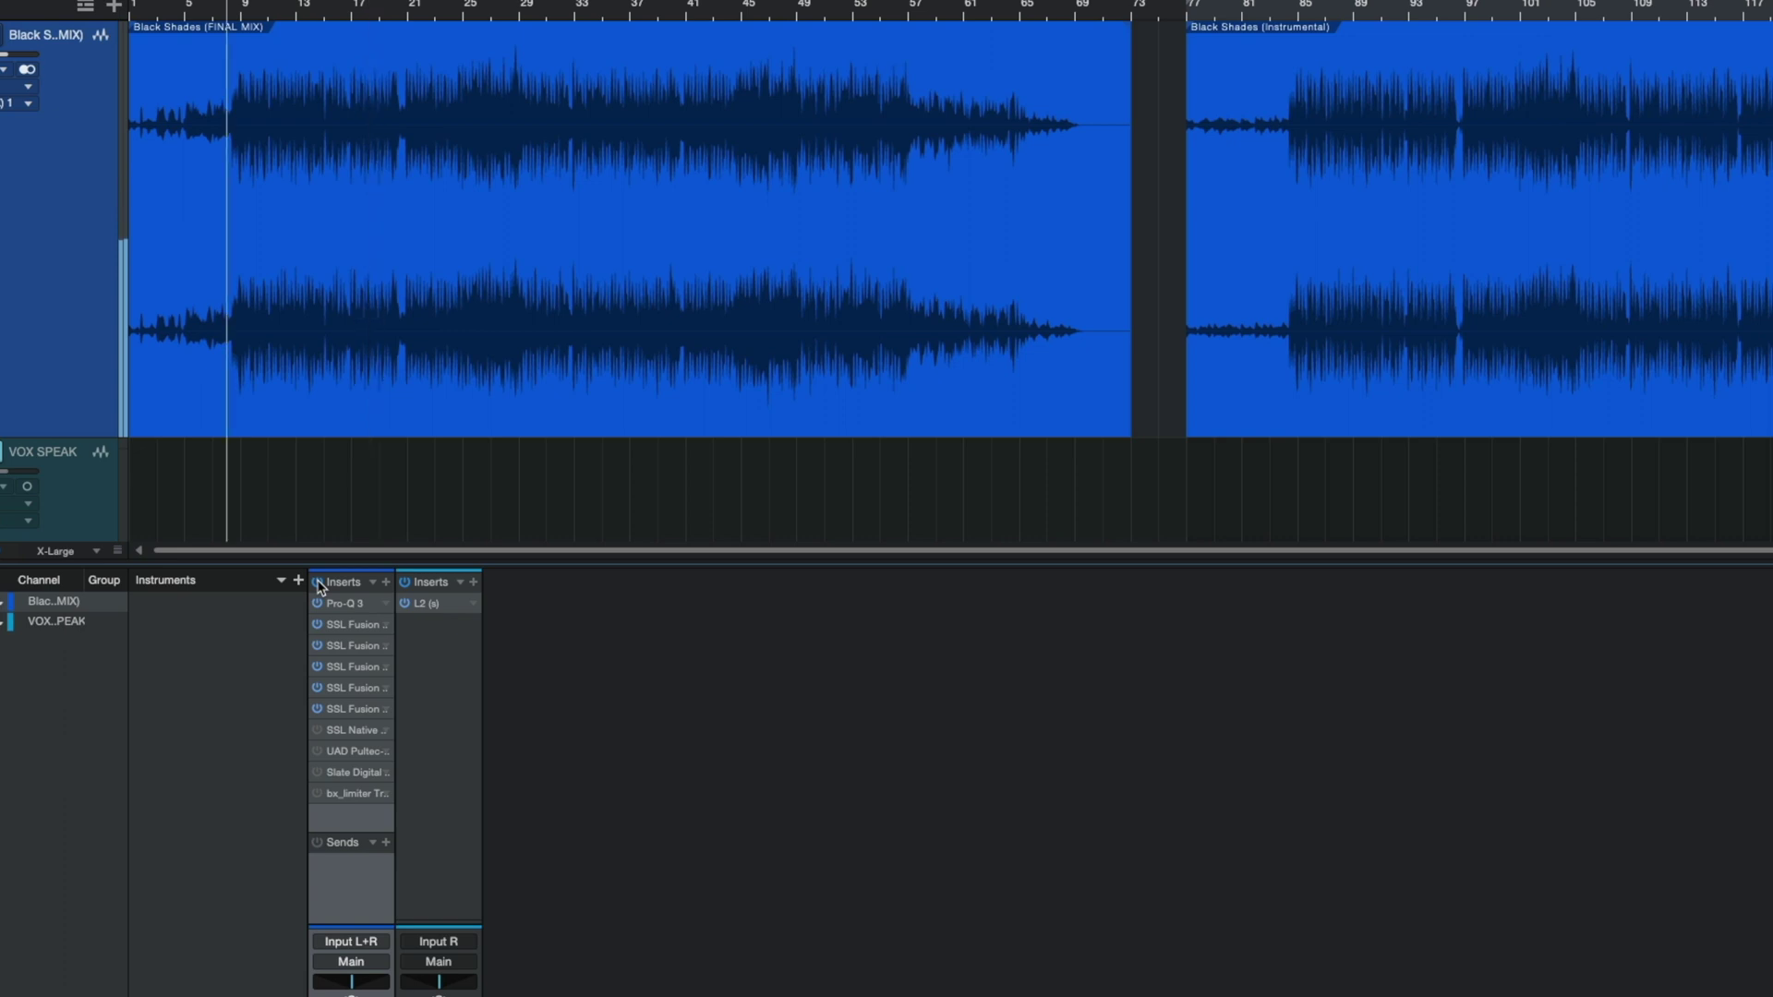